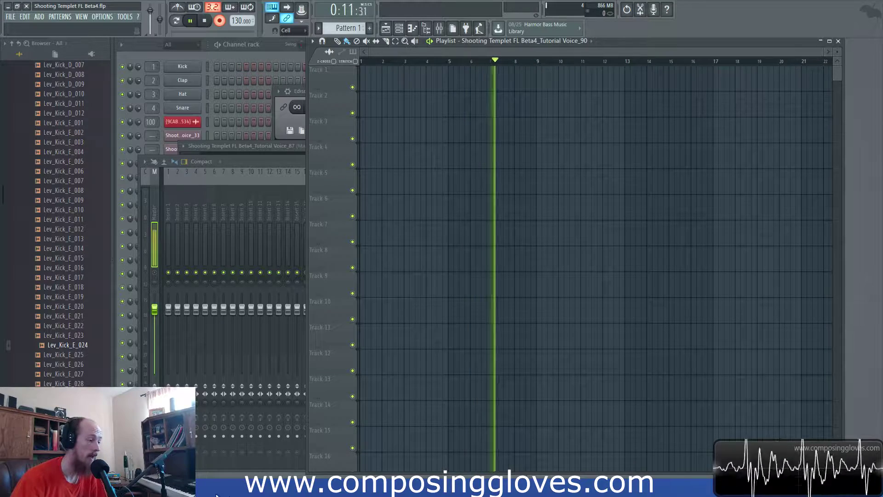
- Switch to the Clipping Examples.flp project, where Maximus is loaded on the master
mouse_move(221, 489)
left_click(221, 439)
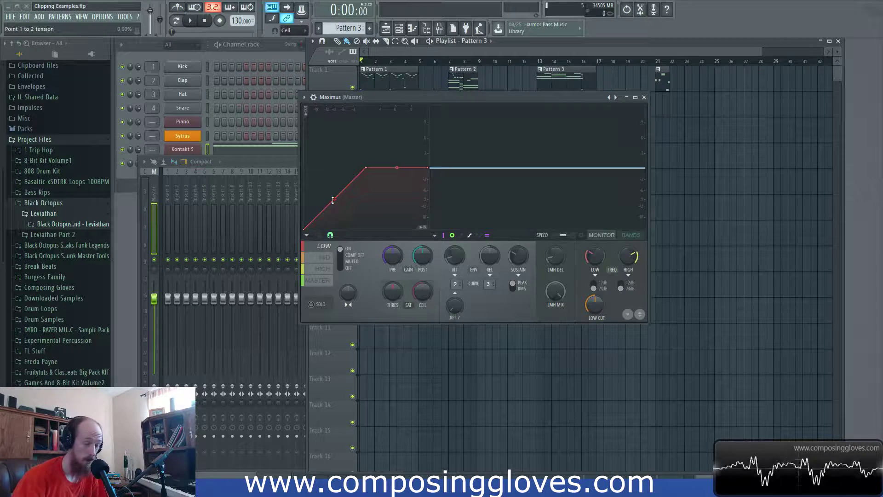
- Add a point on the slope of the Maximus low-band curve and try different positions for its knee and end point
right_click(349, 194)
mouse_move(347, 192)
left_mouse_down()
mouse_move(336, 191)
mouse_move(345, 194)
left_mouse_up()
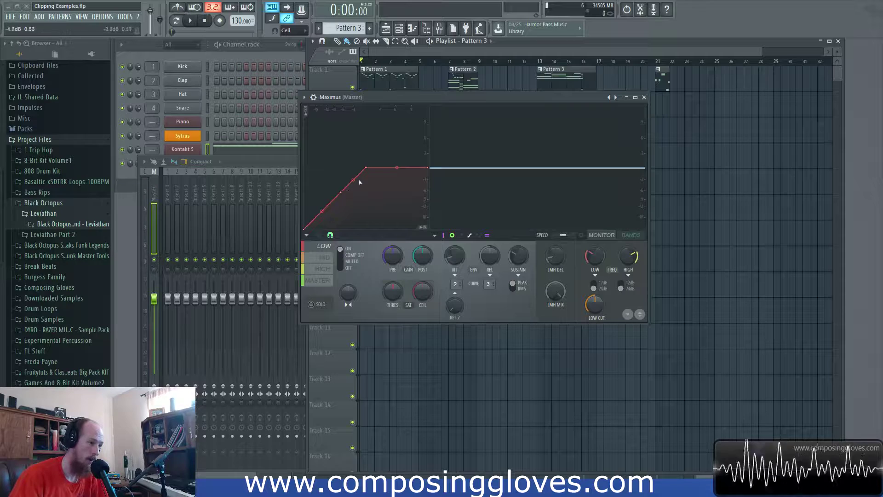
left_click_drag(368, 169, 416, 168)
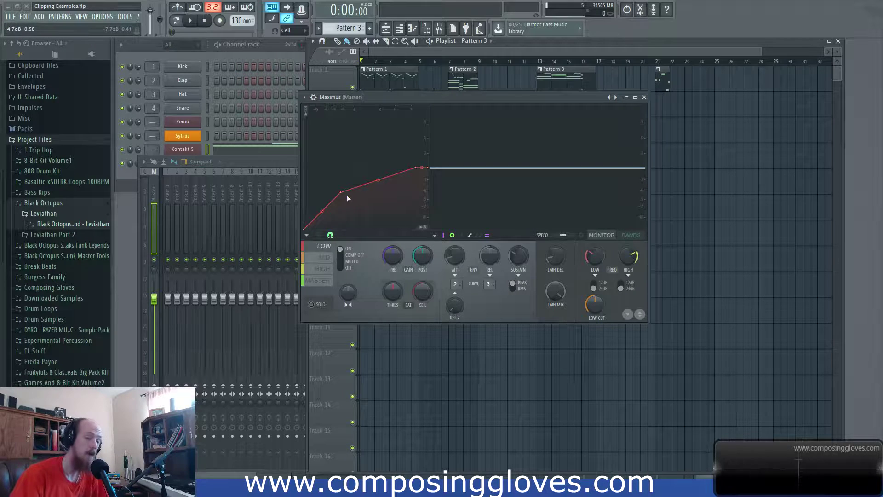
left_click_drag(416, 168, 363, 168)
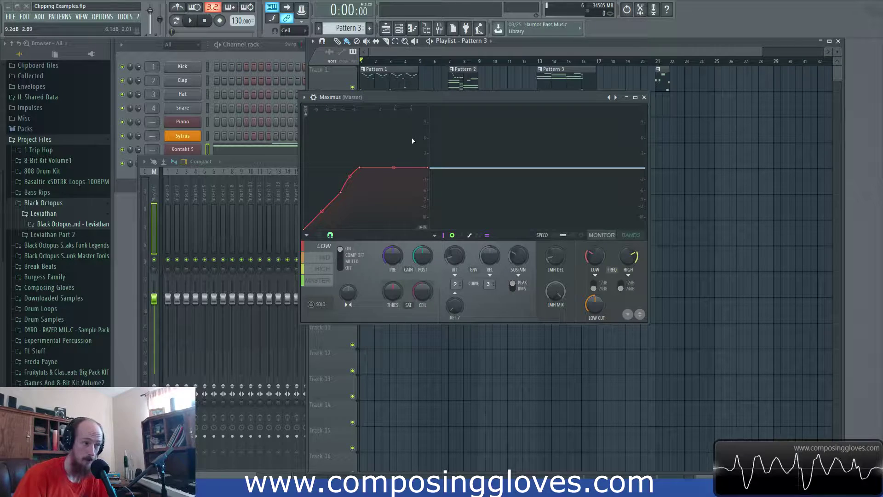
left_click_drag(429, 168, 407, 103)
left_click_drag(400, 134, 421, 167)
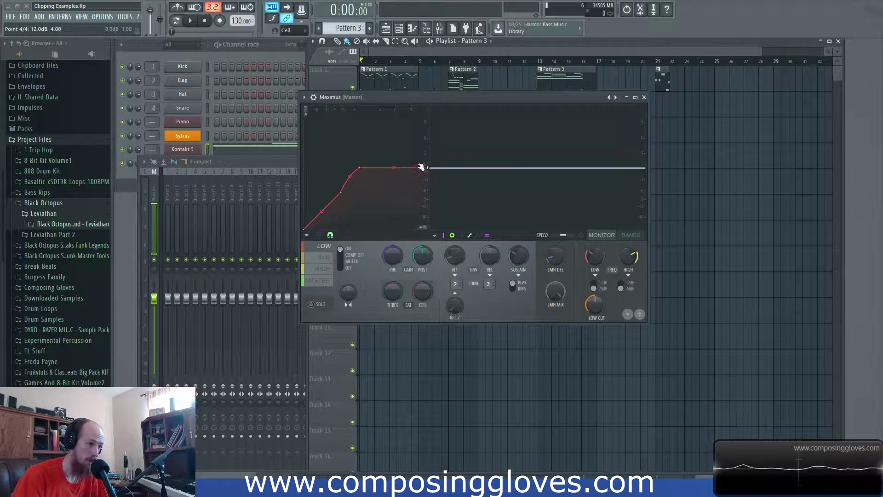
- Restore the low-band curve to a straight slope with a flat ceiling by repositioning the knee and deleting the added slope point
left_click_drag(362, 171, 335, 204)
right_click(365, 169)
key("Escape")
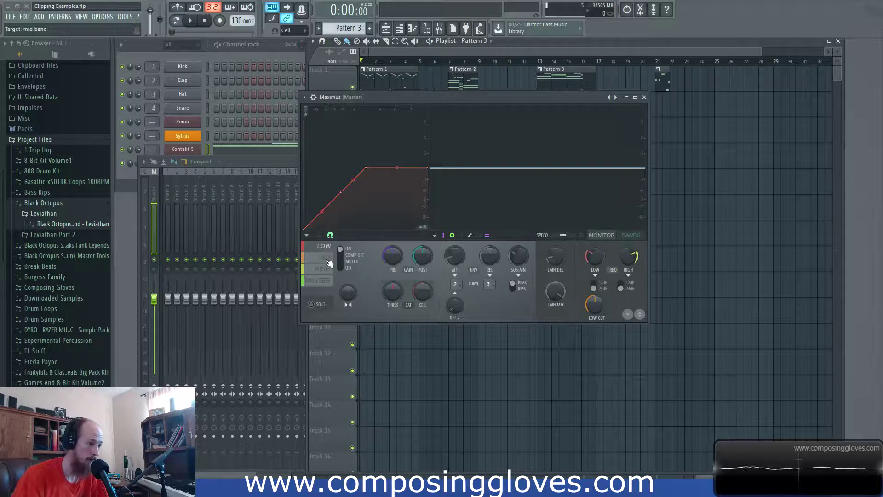
right_click(346, 198)
left_click(358, 203)
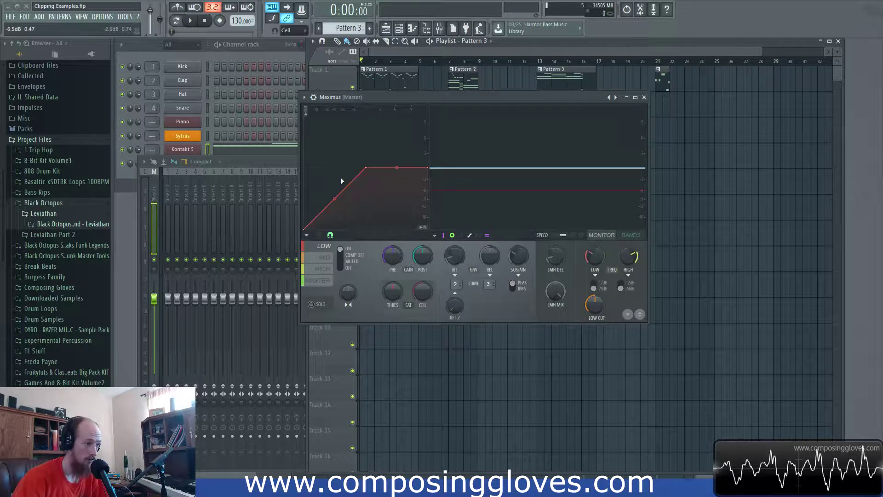
right_click(341, 195)
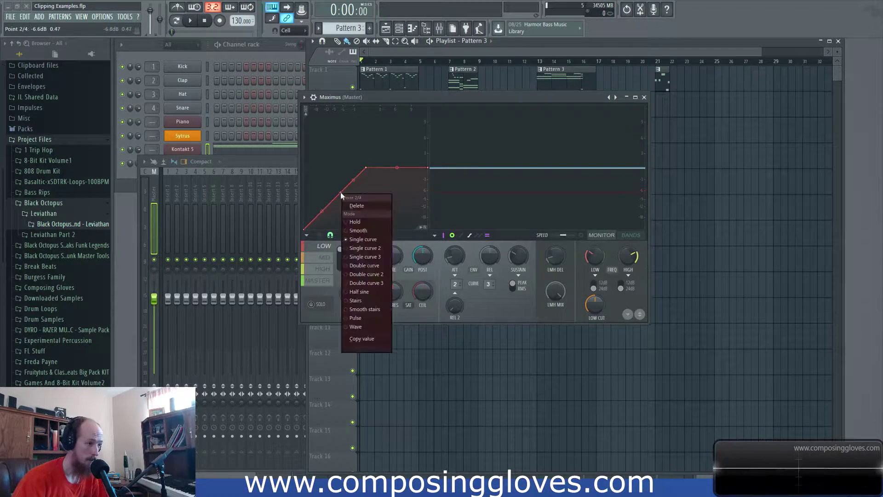
left_click(359, 207)
- Move the Maximus window off the playlist clips and play Pattern 1 to monitor the low band
left_click_drag(398, 97, 269, 110)
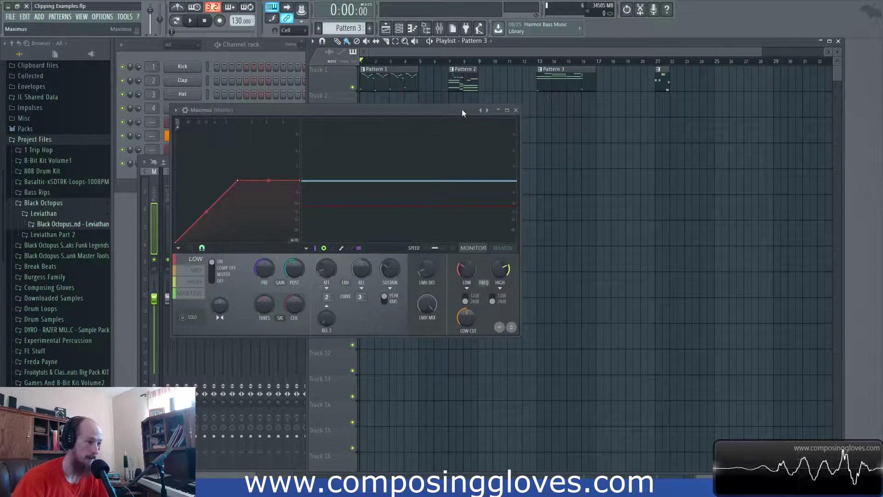
key("space")
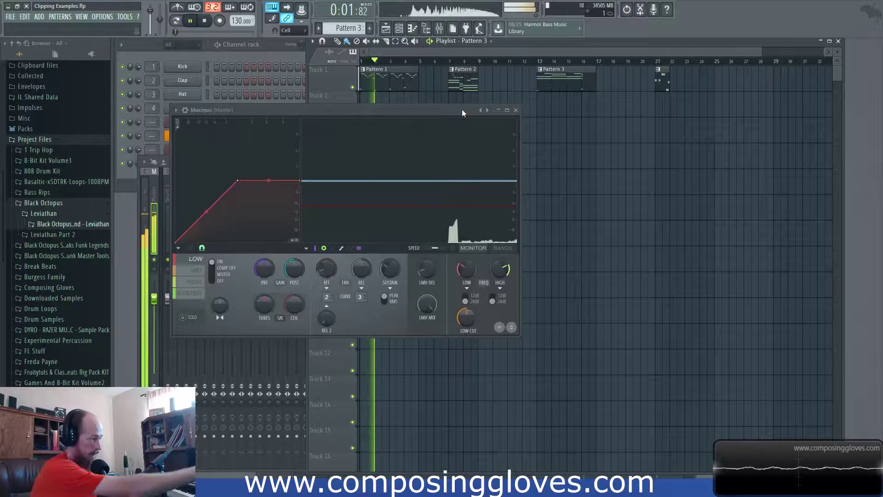
key("space")
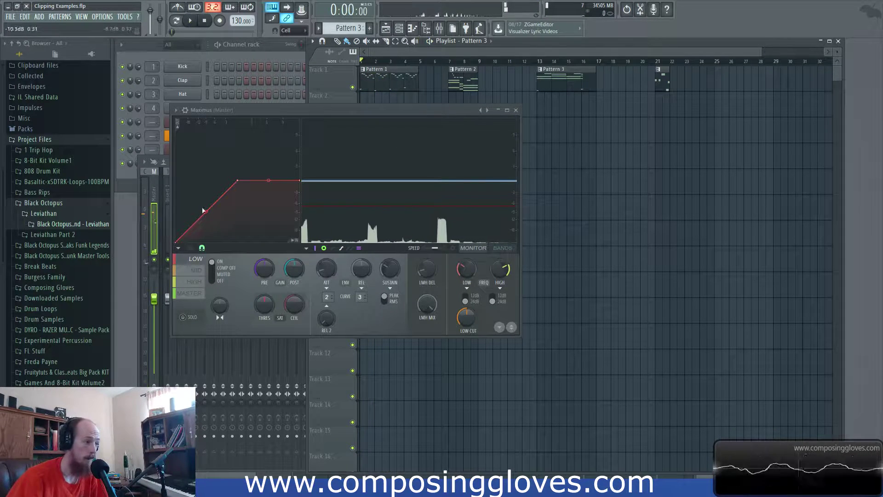
- Bend the low-band slope strongly upward, play Pattern 1 with it, and straighten the slope again
left_click_drag(206, 211, 196, 231)
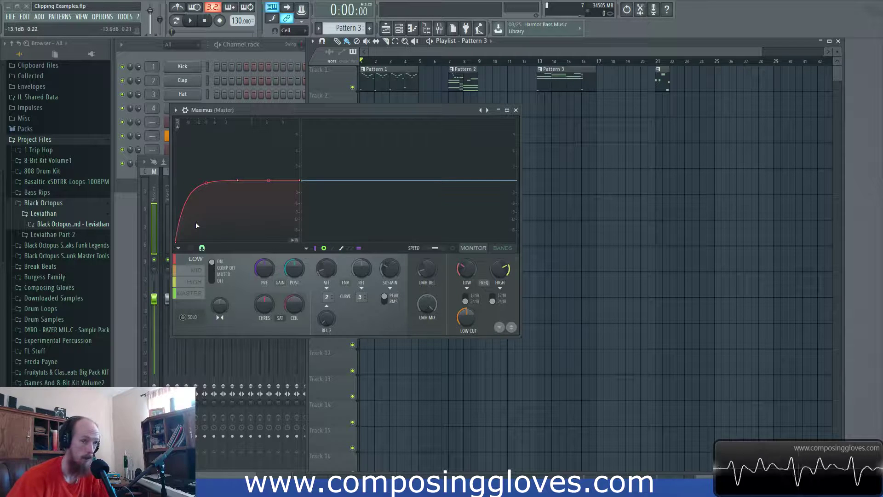
key("space")
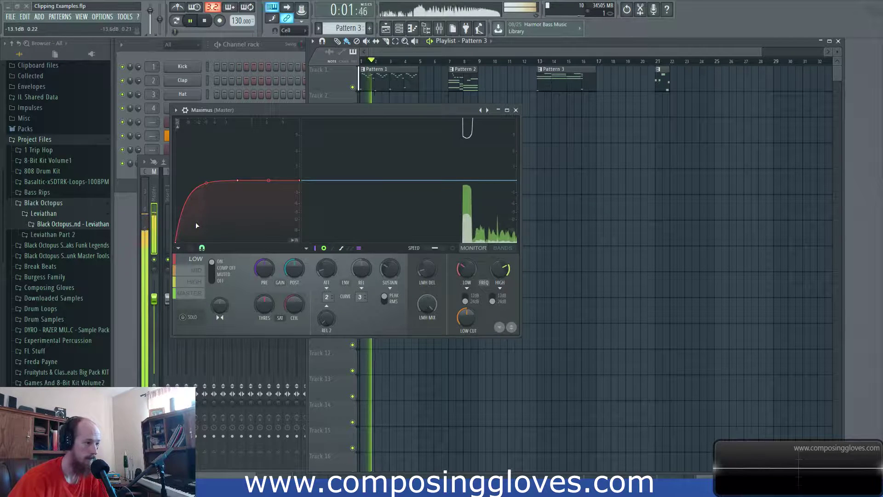
key("space")
left_click_drag(206, 183, 206, 212)
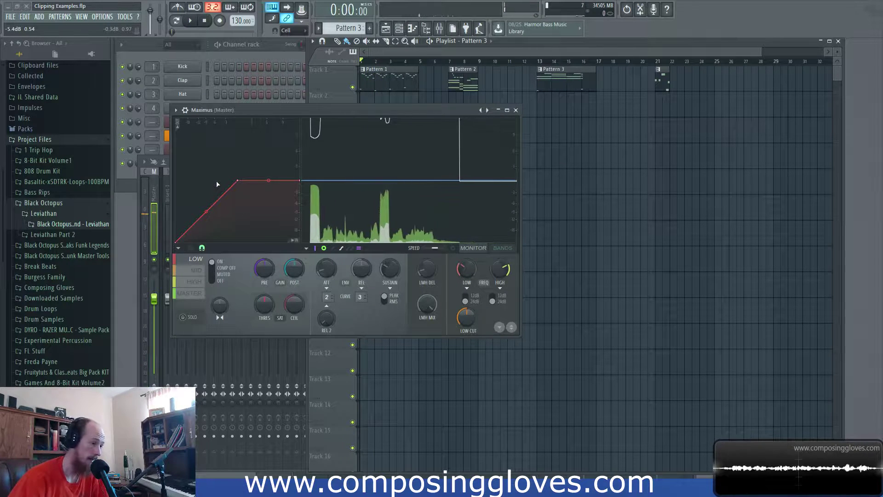
- In the mid band, add a point low on the slope, bend the segment above it upward, and play Pattern 1
left_click(196, 270)
left_click_drag(206, 212, 216, 190)
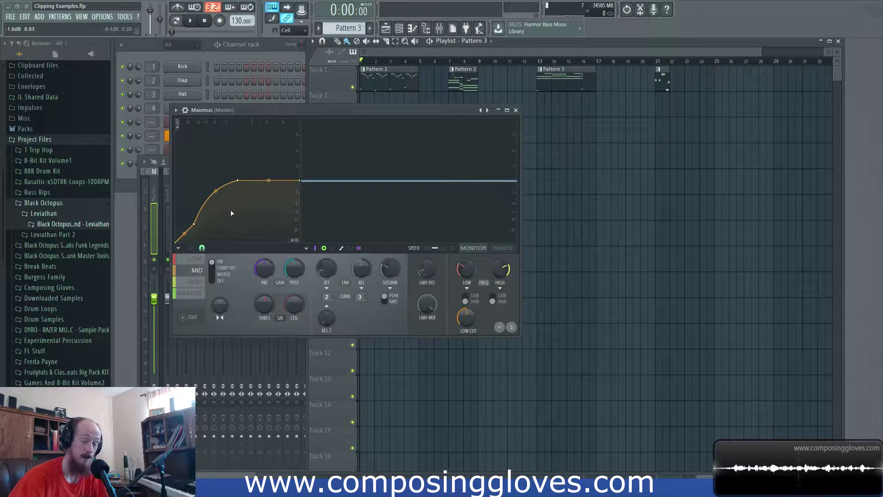
key("space")
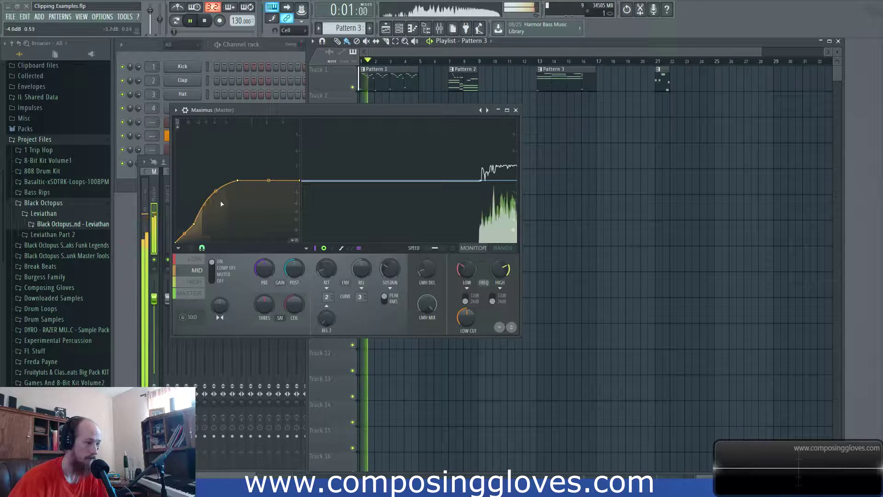
- Add points to the low-band curve that hold quiet levels down and lift the middle of the slope, and play Pattern 1
left_click(195, 259)
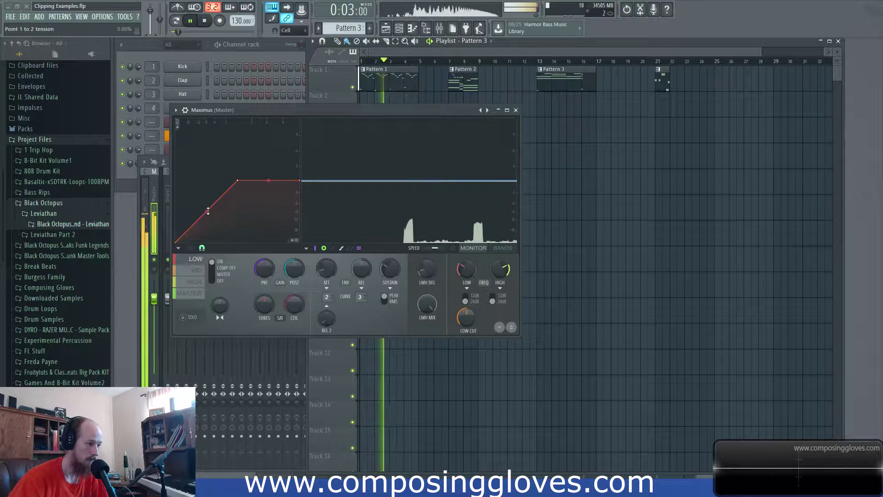
key("space")
right_click(183, 237)
key("Escape")
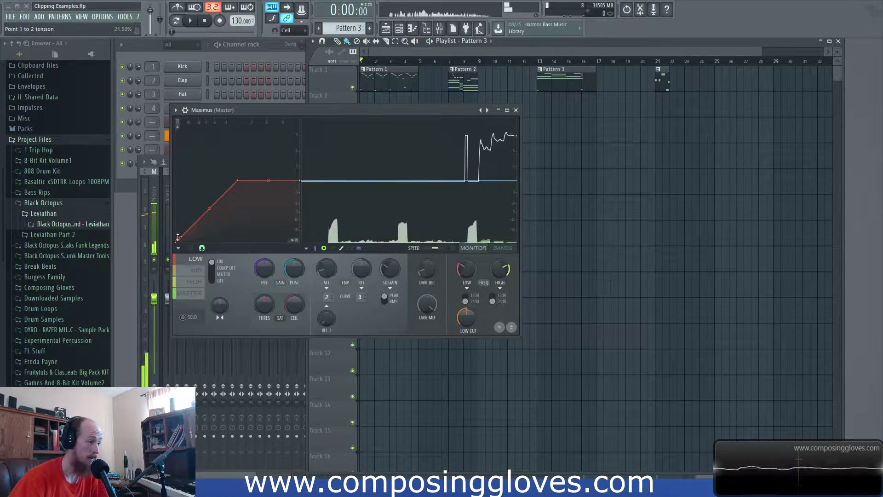
left_click_drag(187, 237, 194, 236)
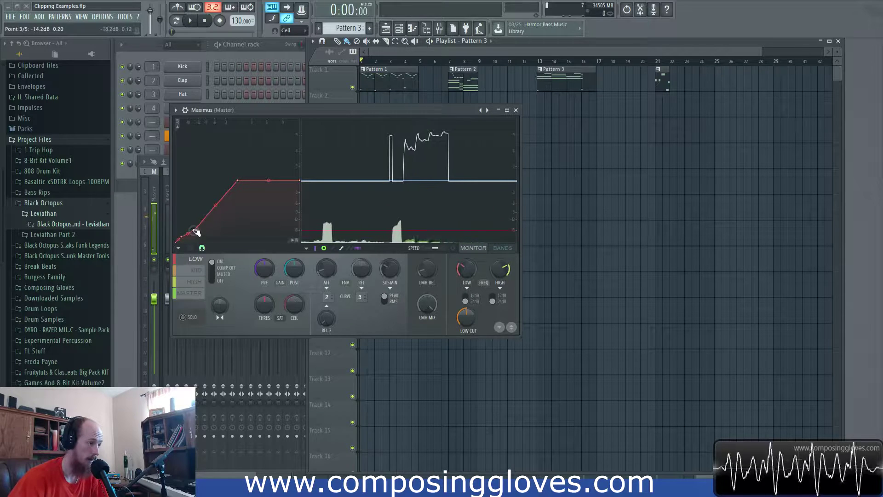
right_click(206, 198)
key("space")
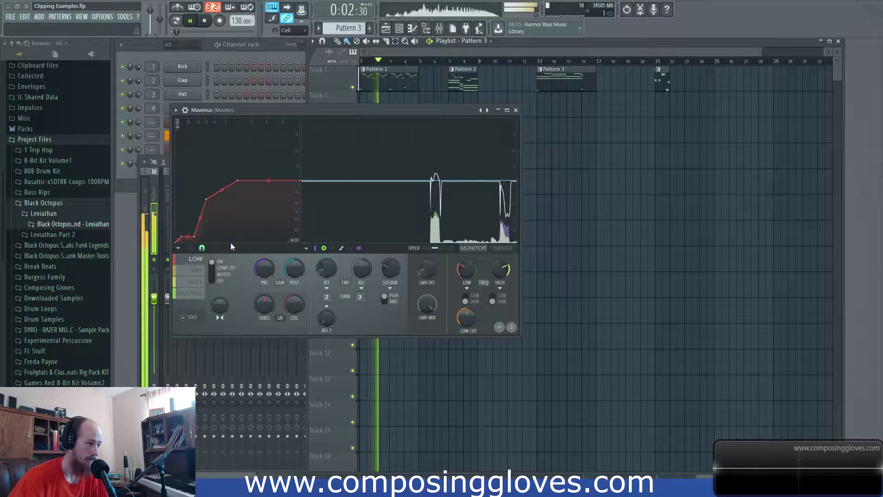
key("space")
- Delete the three added points from the low-band curve and try bending its slope before resetting the tension
right_click(194, 236)
left_click(209, 248)
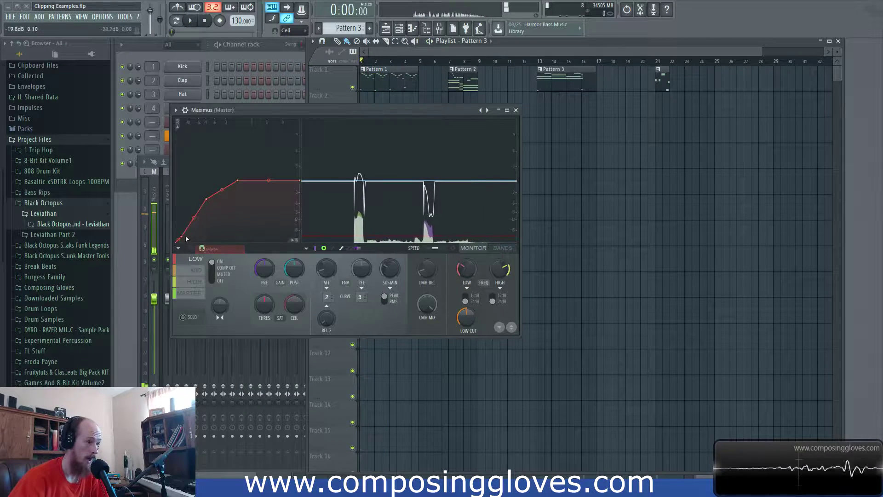
right_click(185, 237)
left_click(201, 248)
right_click(206, 199)
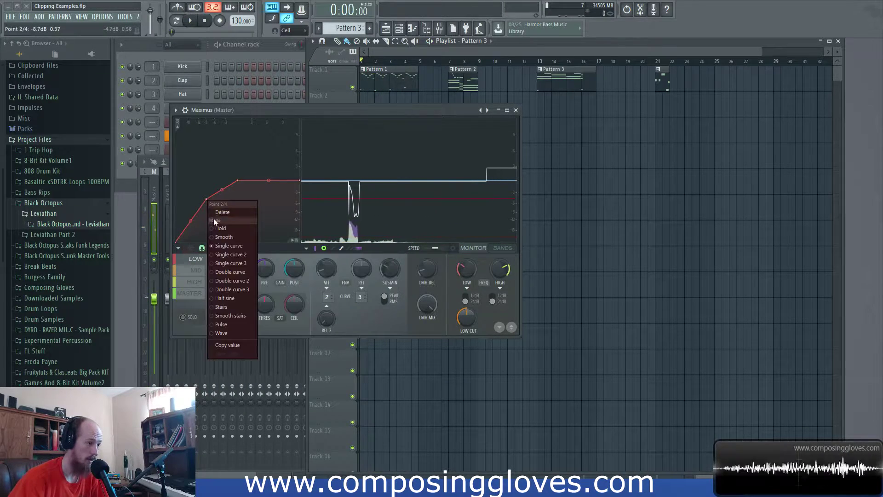
left_click(221, 212)
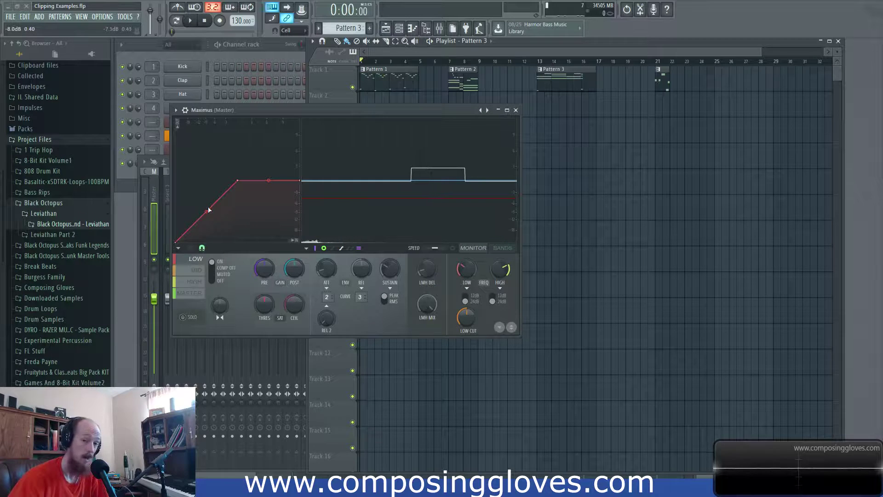
mouse_move(207, 211)
left_mouse_down()
mouse_move(205, 188)
mouse_move(200, 198)
left_mouse_up()
right_click(200, 198)
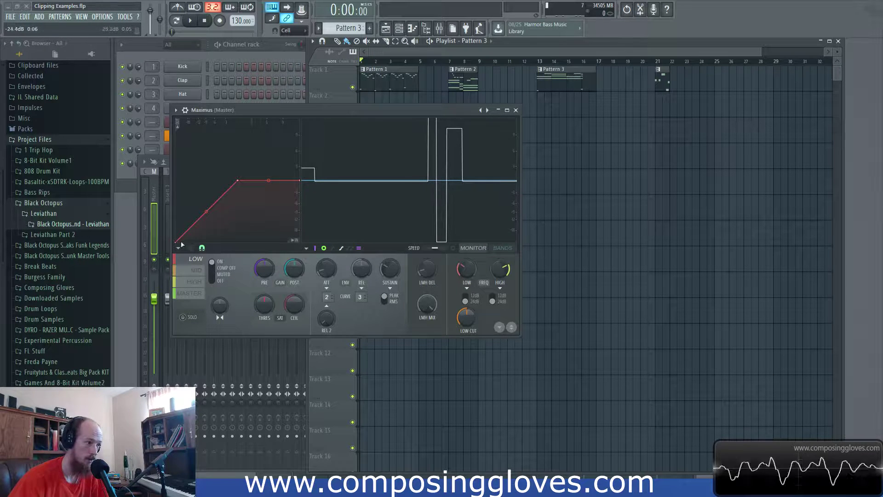
- Play Pattern 2 from its start in the playlist while monitoring the high and low bands
left_click(196, 271)
left_click(196, 281)
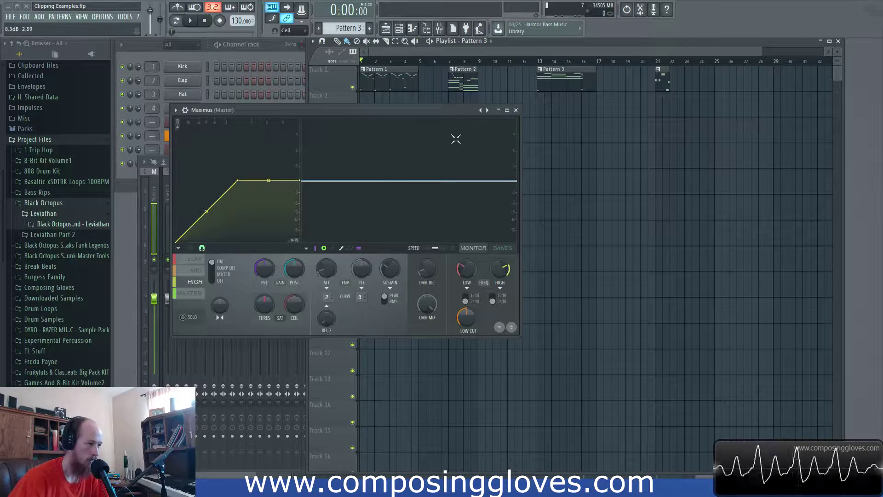
left_click(449, 61)
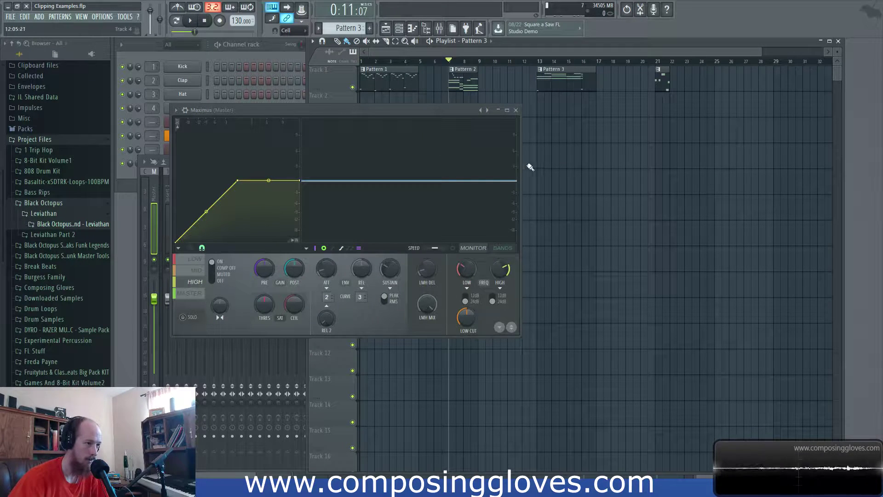
key("space")
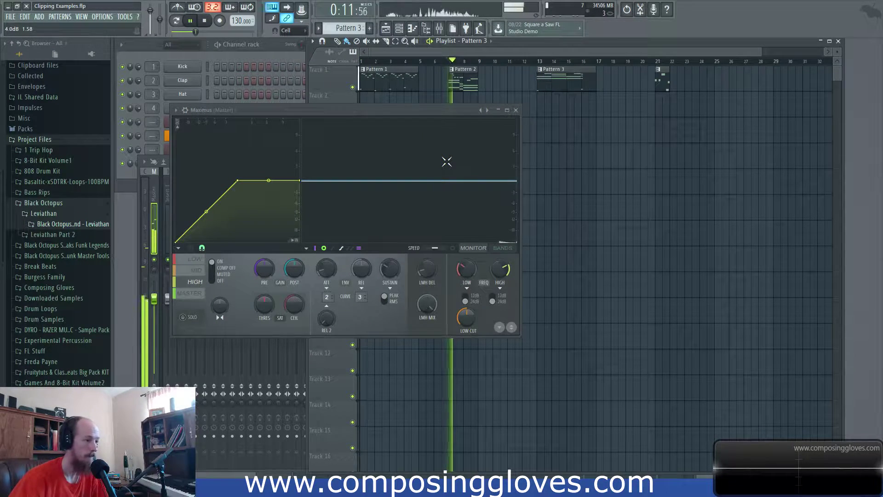
left_click(195, 258)
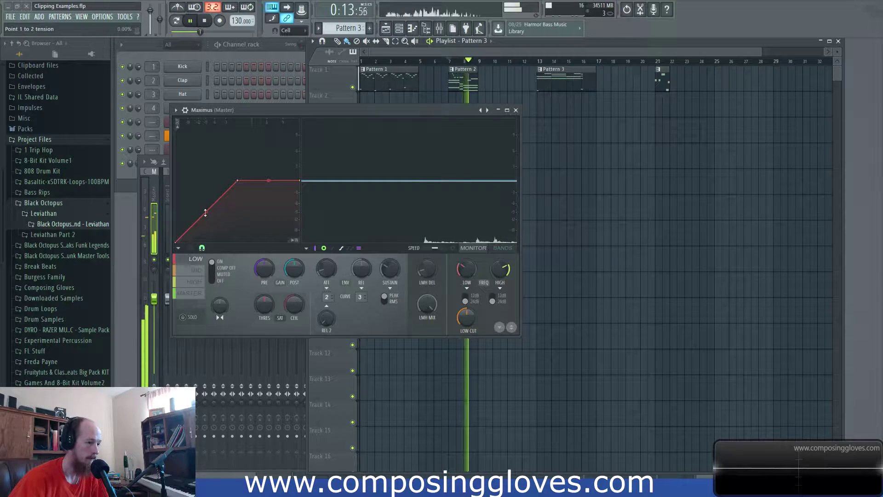
- Move the mid-band curve's first point further down the slope and bend the high-band slope upward during playback
left_click(197, 270)
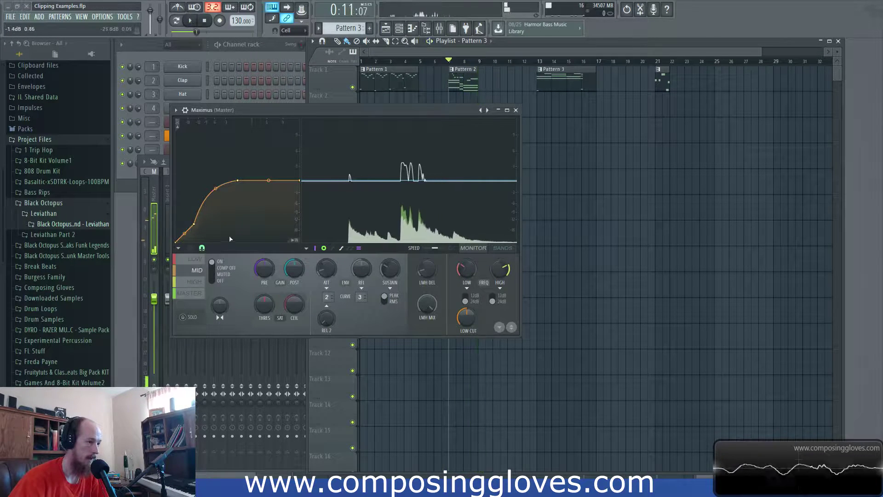
left_click_drag(195, 218, 195, 230)
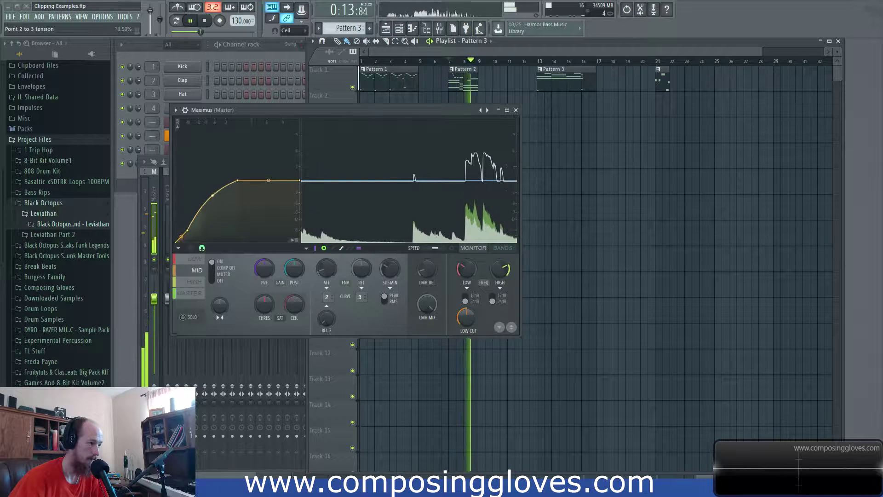
left_click(195, 282)
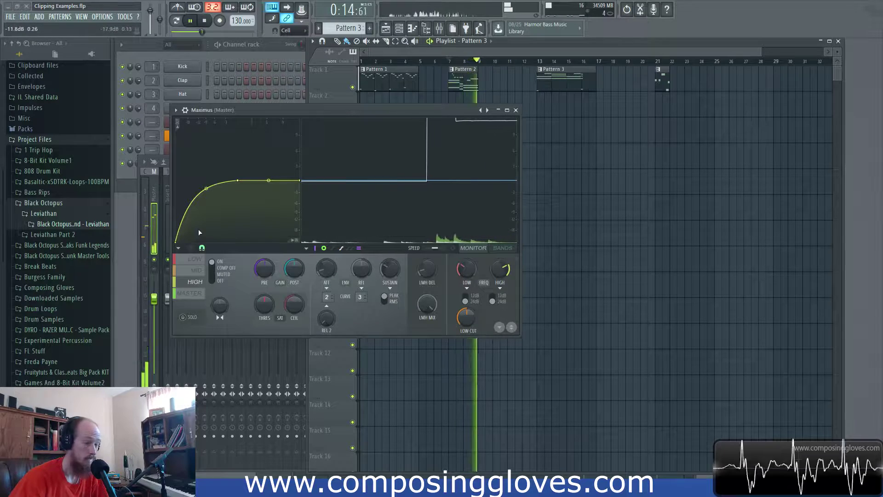
- Add a point near the quiet end of the low-band slope and switch to the mid band
left_click(195, 258)
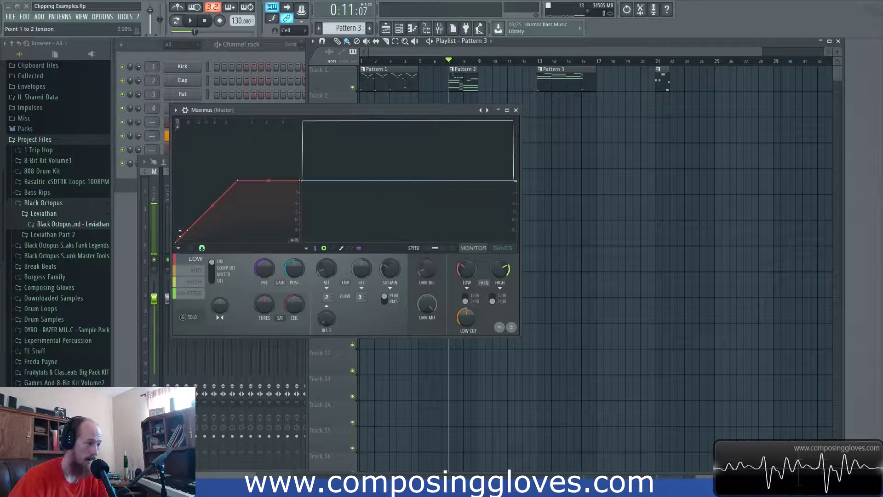
left_click(197, 271)
- Straighten the high-band slope, add a point near its quiet end with the segment below it bent upward, and play Pattern 2
left_click(198, 282)
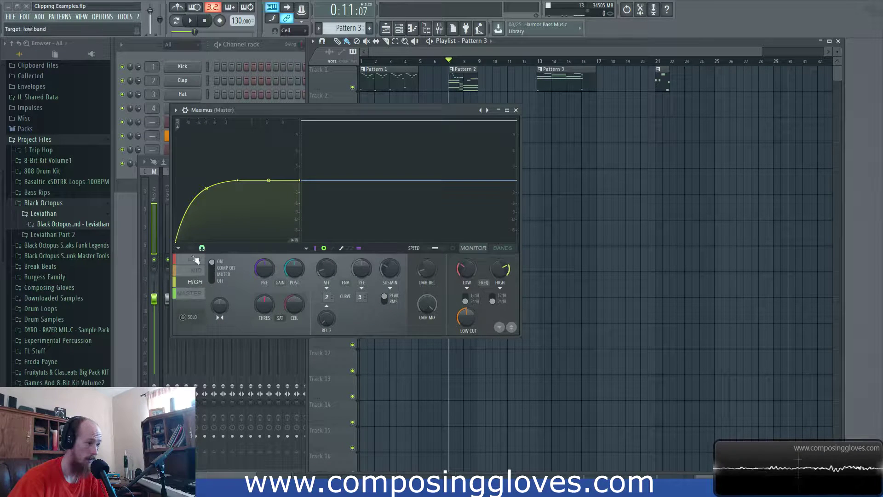
left_click_drag(209, 187, 198, 211)
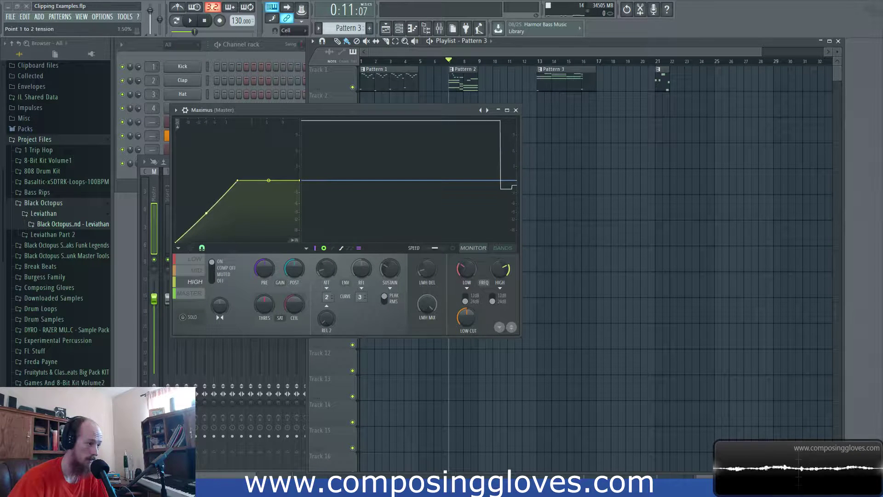
right_click(186, 232)
key("space")
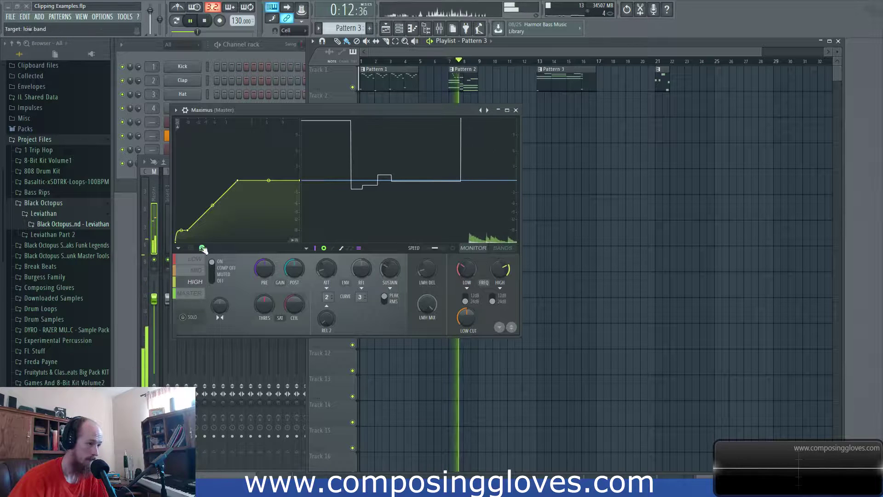
- Straighten the mid-band slope, bend the segment at its quiet end upward, and stop playback
left_click(197, 271)
right_click(213, 198)
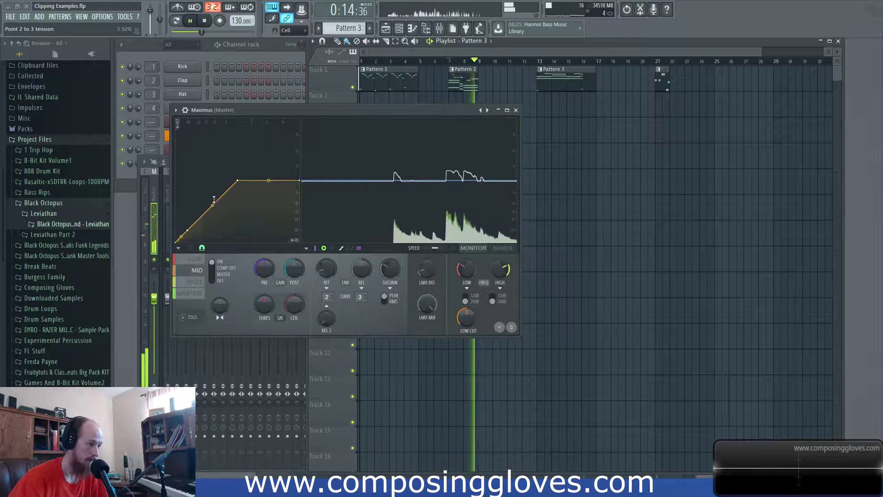
left_click_drag(181, 237, 181, 230)
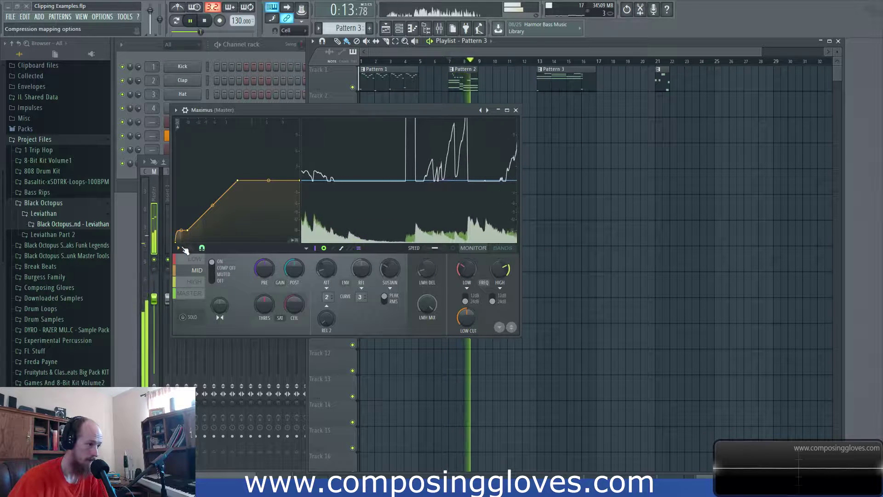
key("space")
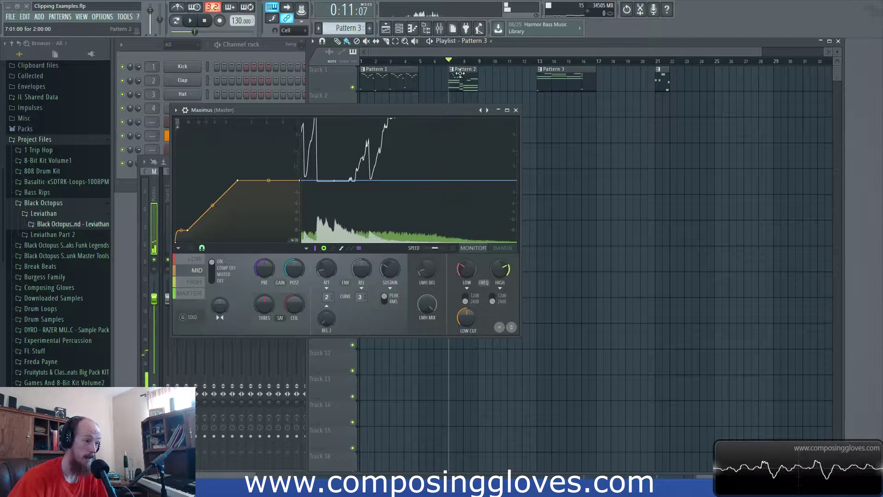
- Straighten the quiet-end segments of the mid-band and high-band curves and play Pattern 3 from its start
left_click_drag(178, 240, 178, 230)
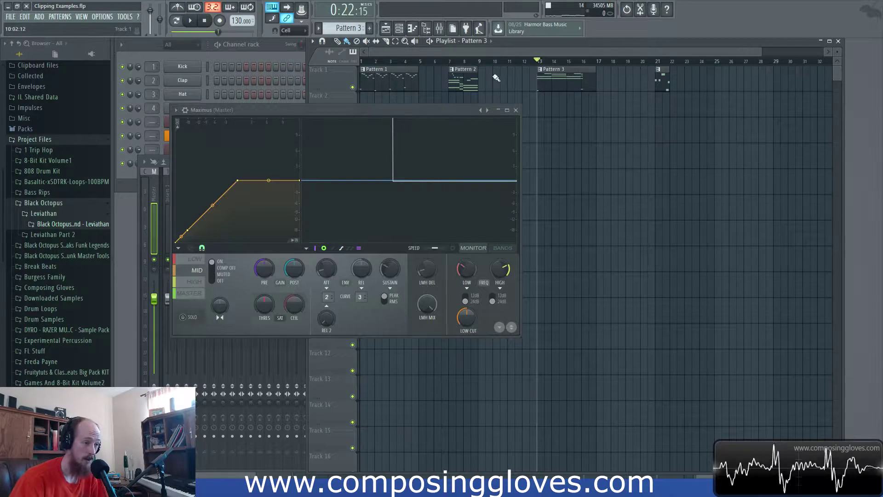
left_click_drag(404, 109, 403, 108)
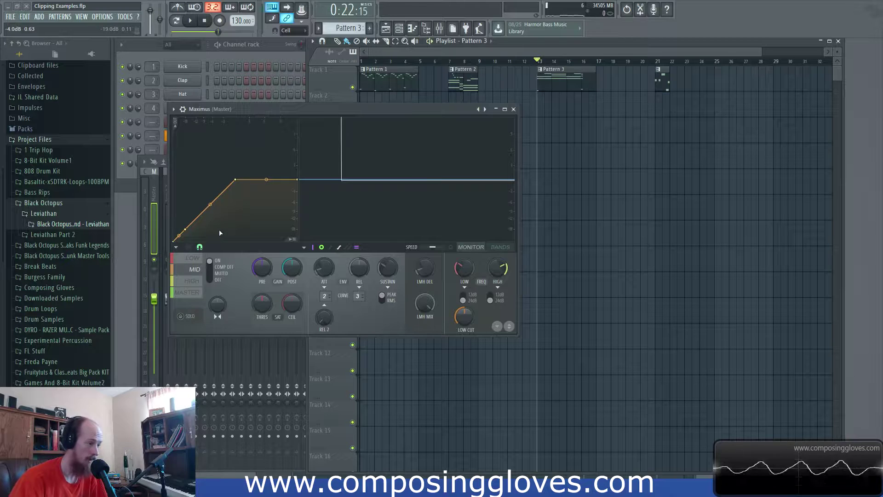
left_click(194, 293)
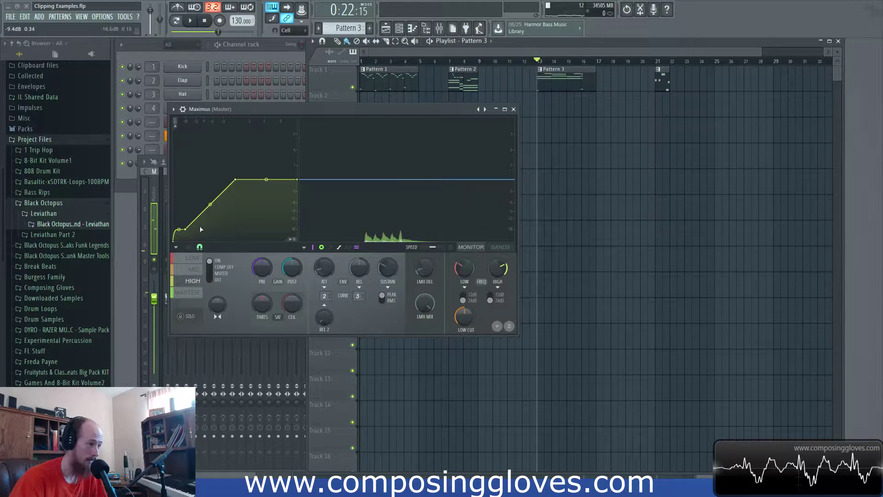
key("space")
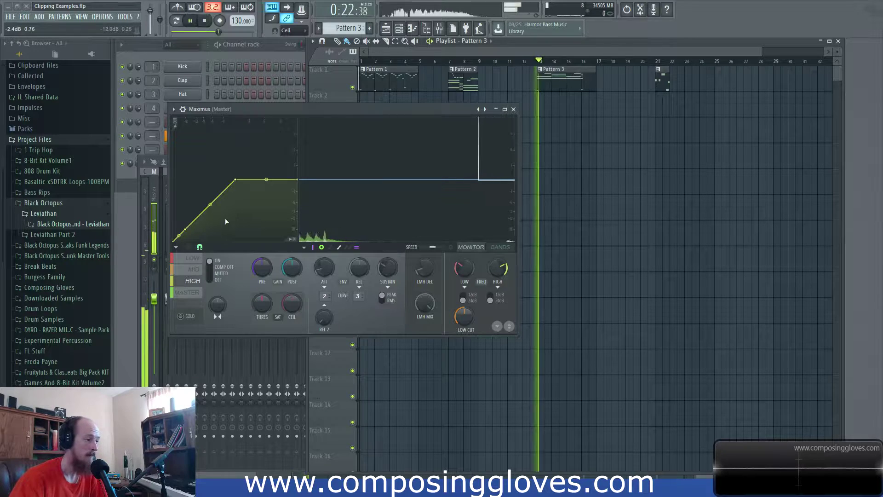
- Bend the mid-band slope upward and move its first point closer to the quiet end, at about -24.7 dB, during playback
left_click(194, 269)
left_click_drag(211, 205, 210, 191)
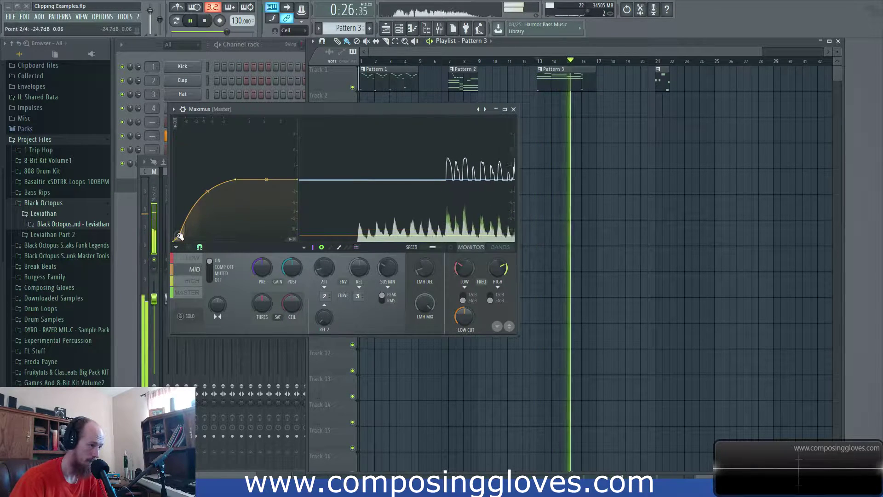
left_click_drag(184, 233, 205, 196)
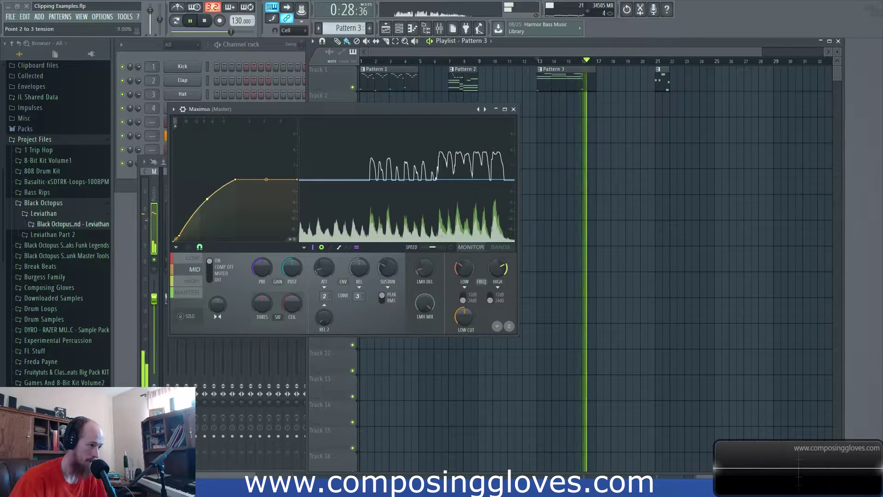
- Raise the low-band curve's first slope point to about -6.6 dB with the segment below bent upward, and bend the high-band slope into one curve
left_click(200, 255)
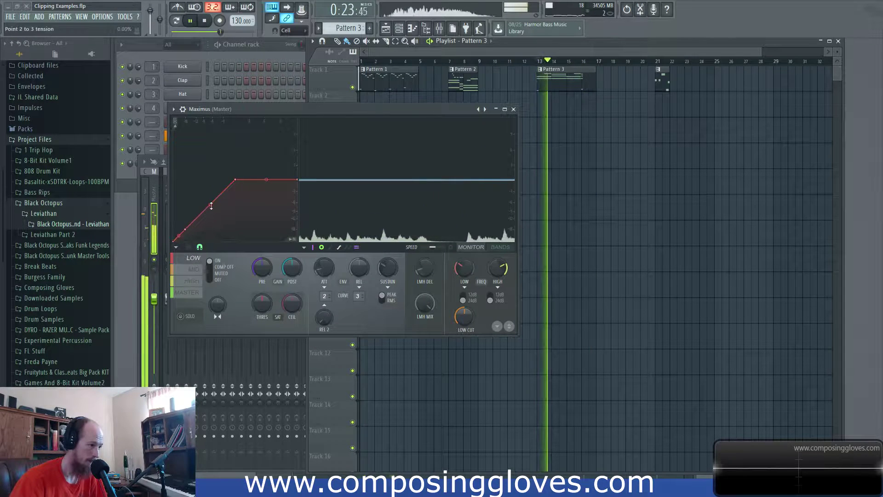
left_click_drag(211, 205, 211, 200)
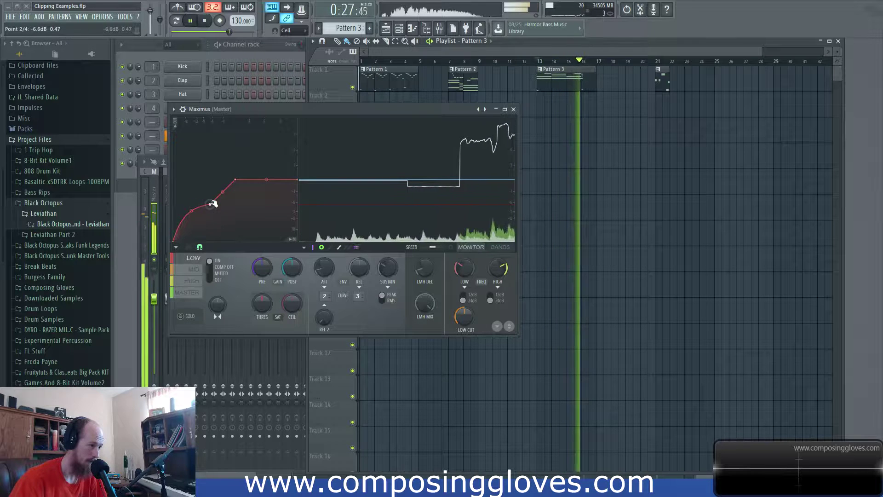
left_click(186, 283)
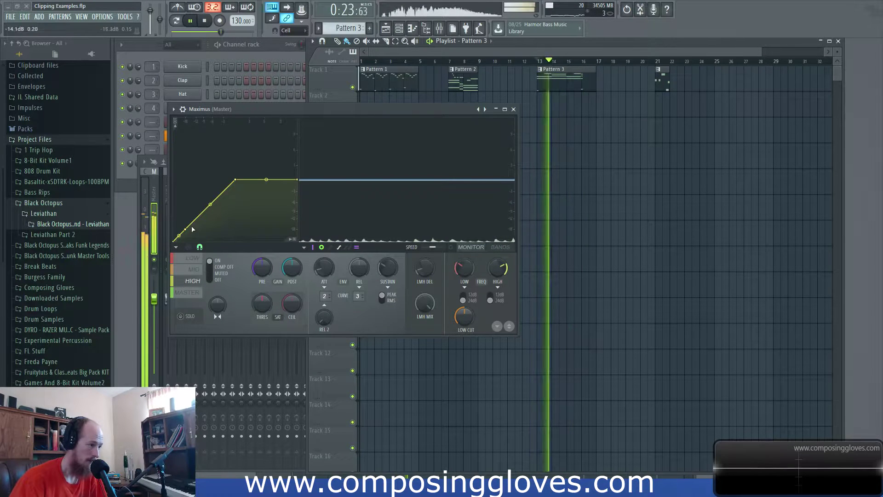
left_click_drag(186, 229, 204, 194)
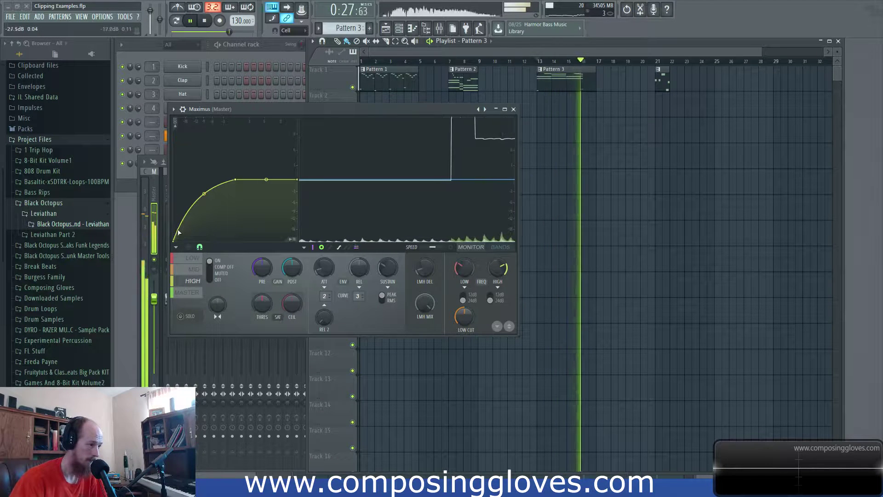
key("space")
- Add a point near the quiet end of the low-band curve at about -14.2 dB and audition Pattern 3
scroll(182, 228, "up", 2)
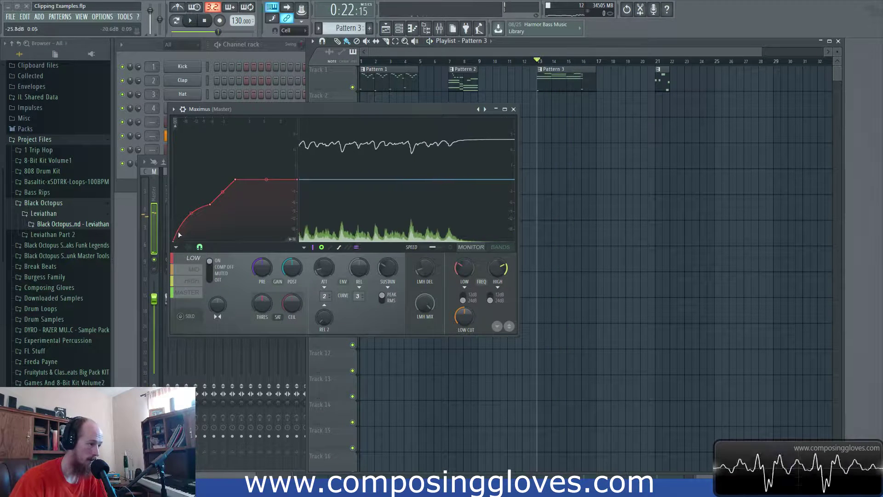
left_click_drag(181, 230, 192, 236)
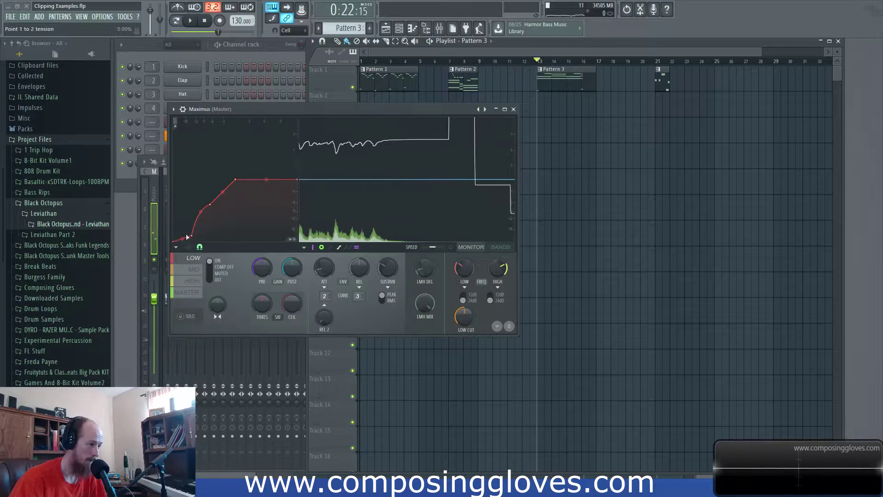
key("space")
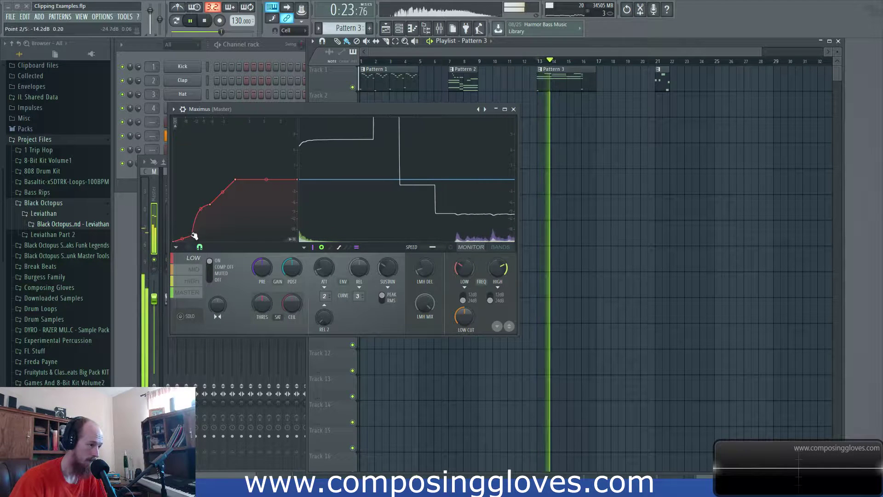
key("space")
- Raise the low band's pre gain and bend its curve downward between the second and third points while Pattern 3 plays
left_click(193, 269)
left_click(194, 259)
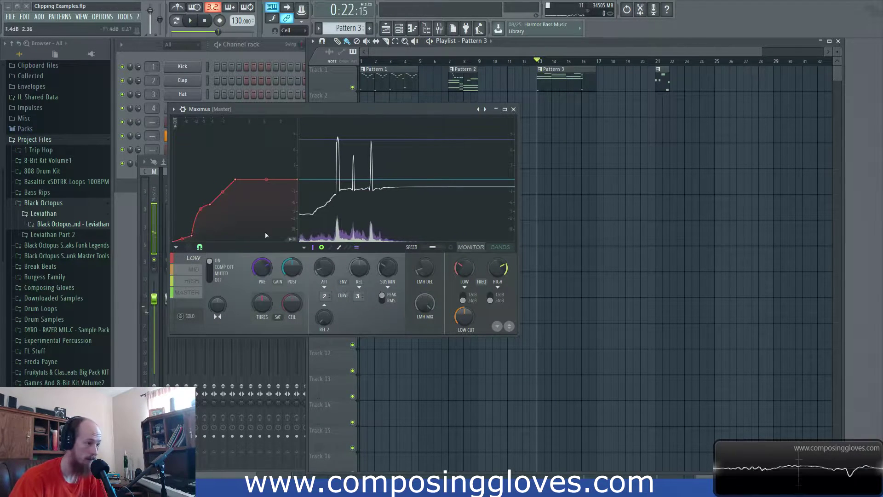
left_click(219, 275)
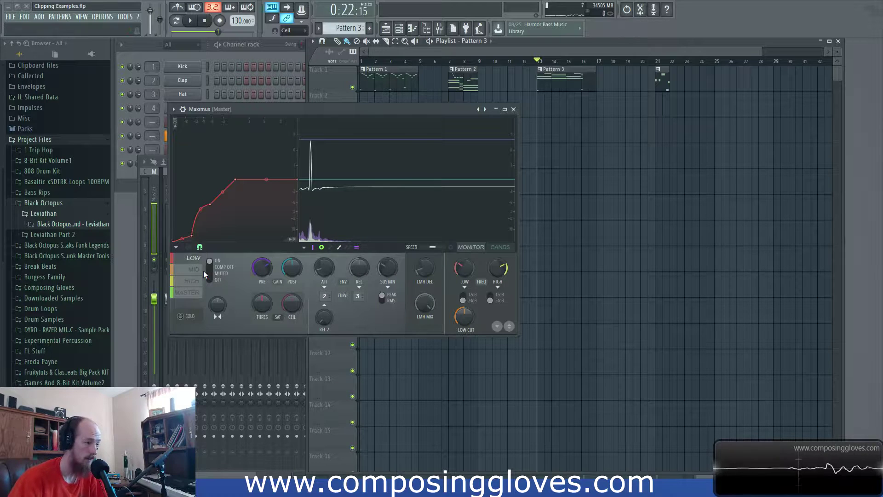
key("space")
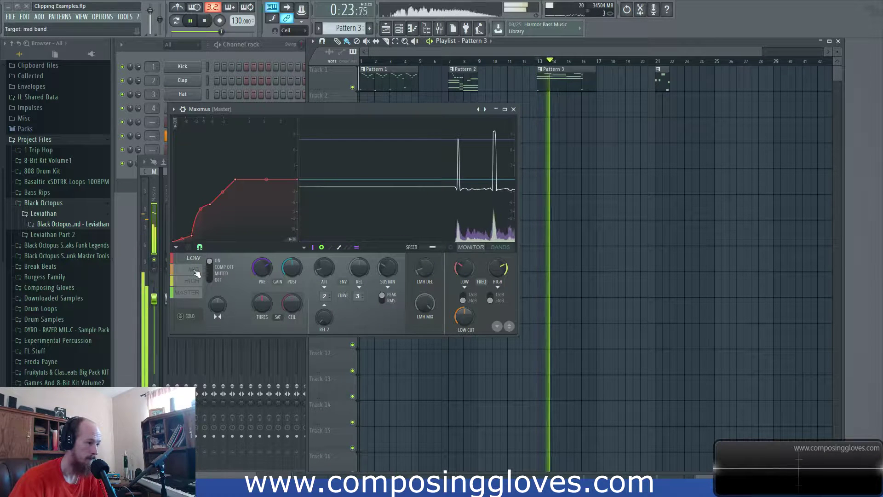
left_click_drag(201, 209, 201, 226)
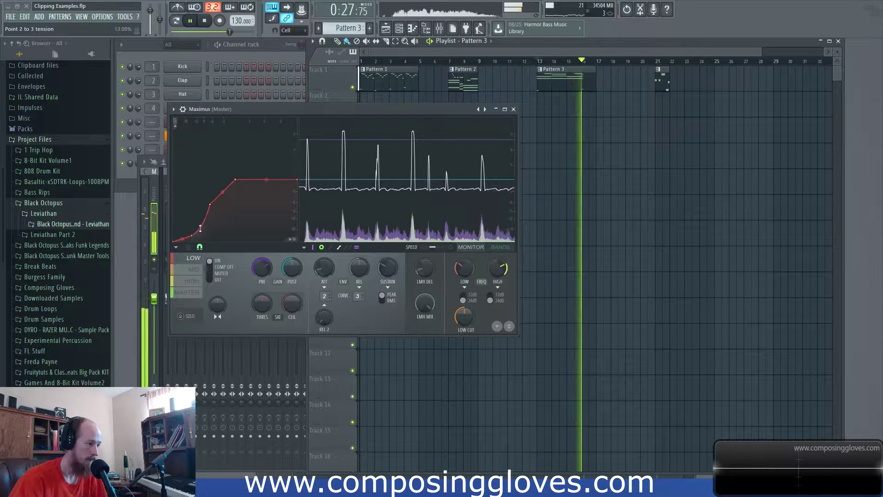
- Add another low point to the mid-band slope, bend the segment above it upward, and stop playback
left_click(194, 270)
left_click_drag(193, 217, 212, 187)
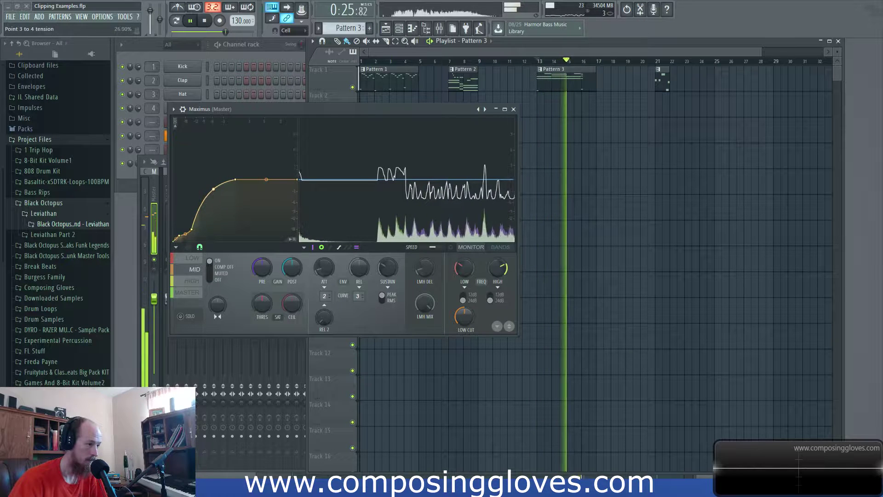
key("space")
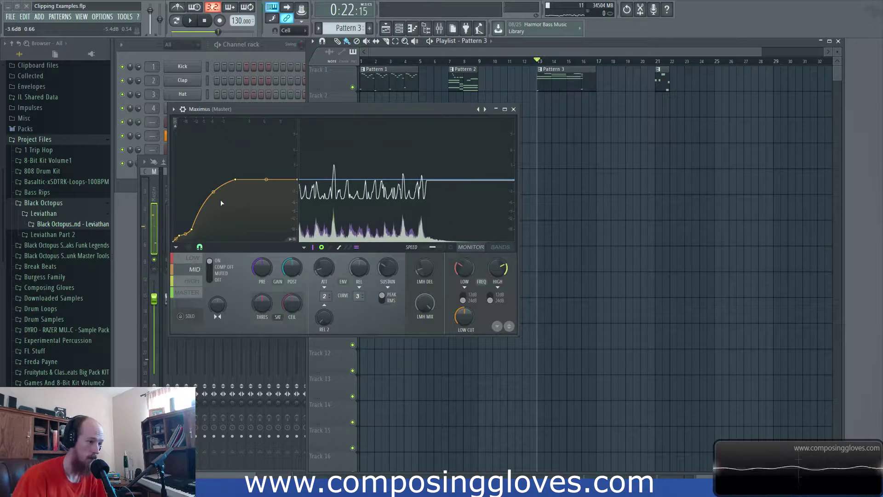
- Delete the mid-band curve's two quiet-end points and the low-band curve's point nearest the quiet end
right_click(191, 230)
left_click(211, 242)
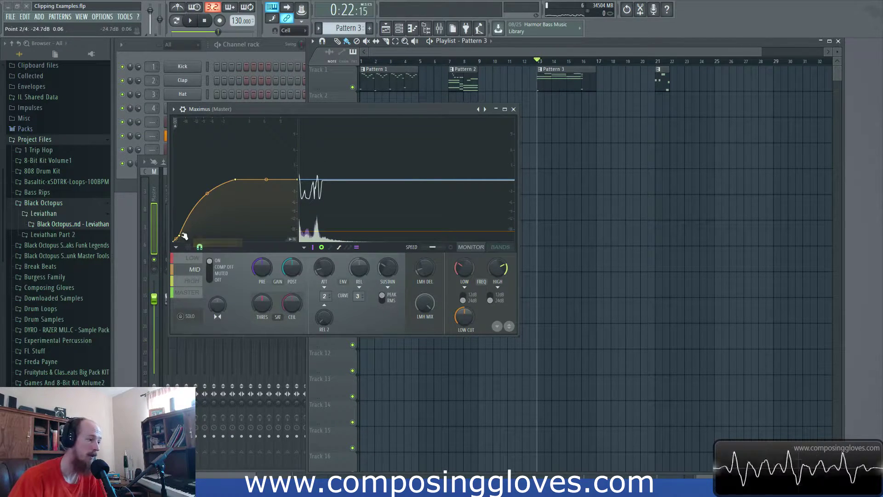
right_click(184, 234)
left_click(201, 241)
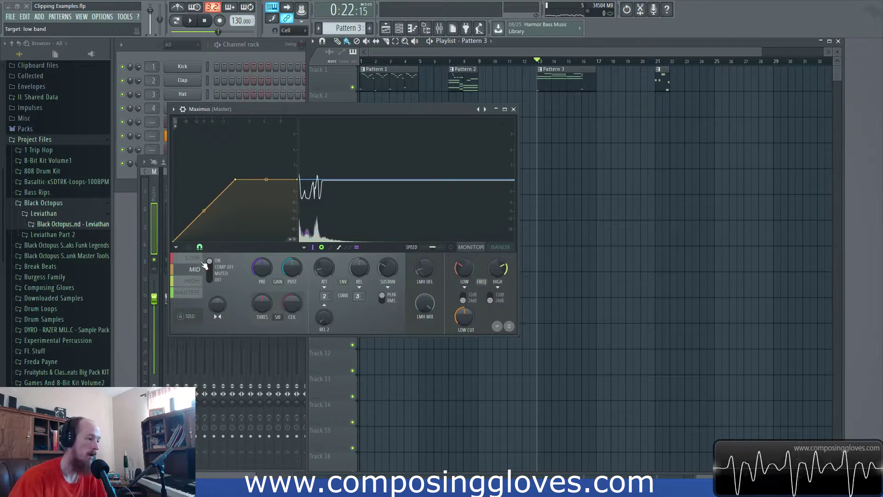
right_click(192, 236)
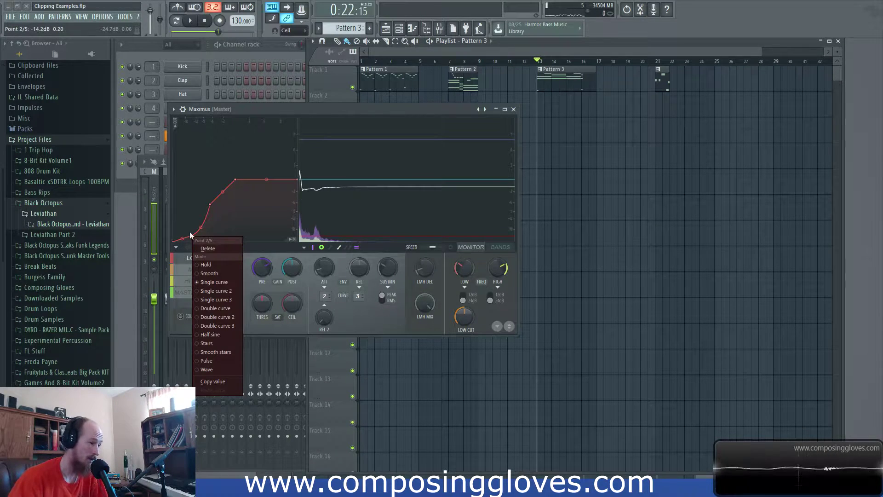
left_click(210, 249)
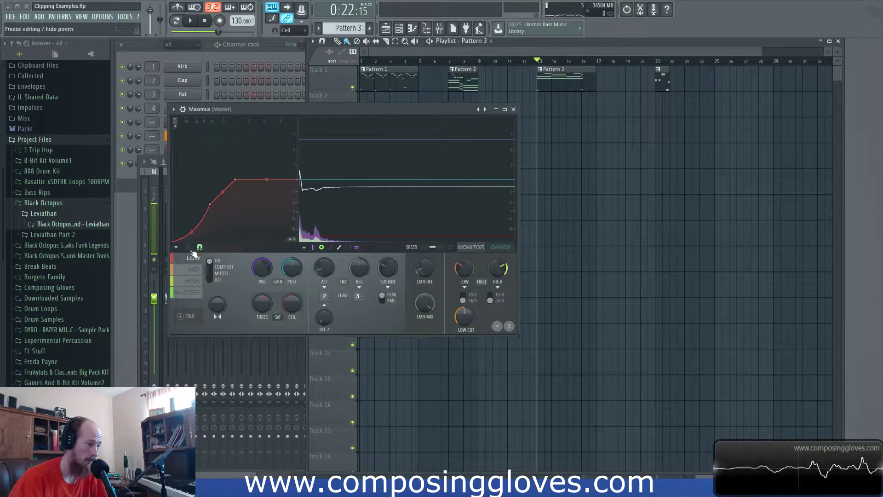
- Straighten the high-band slope and audition the last pattern clip at bar 21
left_click(195, 282)
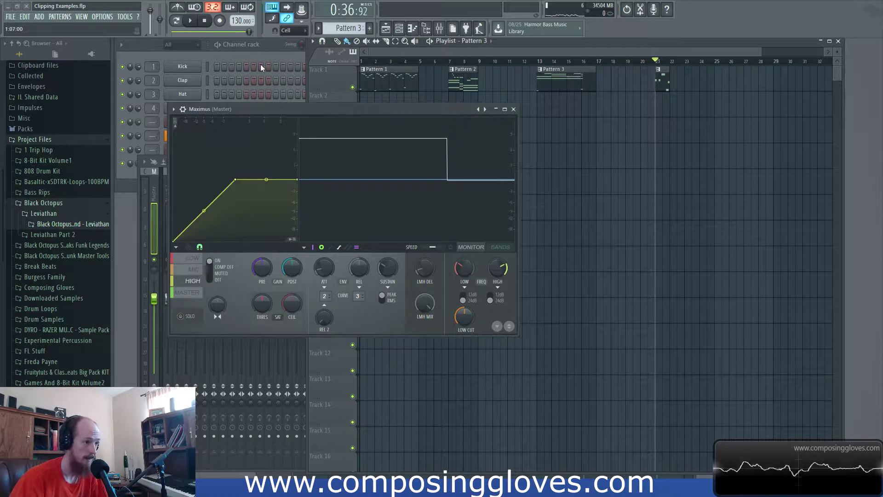
key("space")
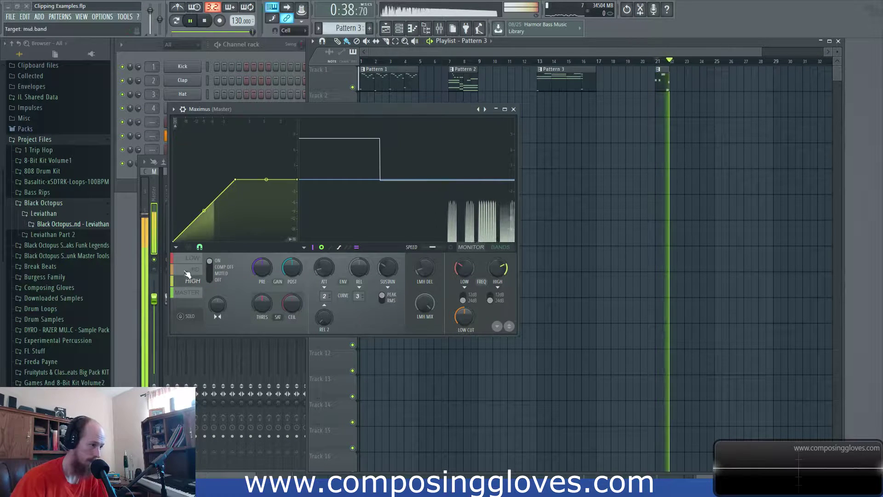
key("space")
- Try bending the low-band curve's first segment upward to 54% tension and audition the last pattern clip
left_click(193, 258)
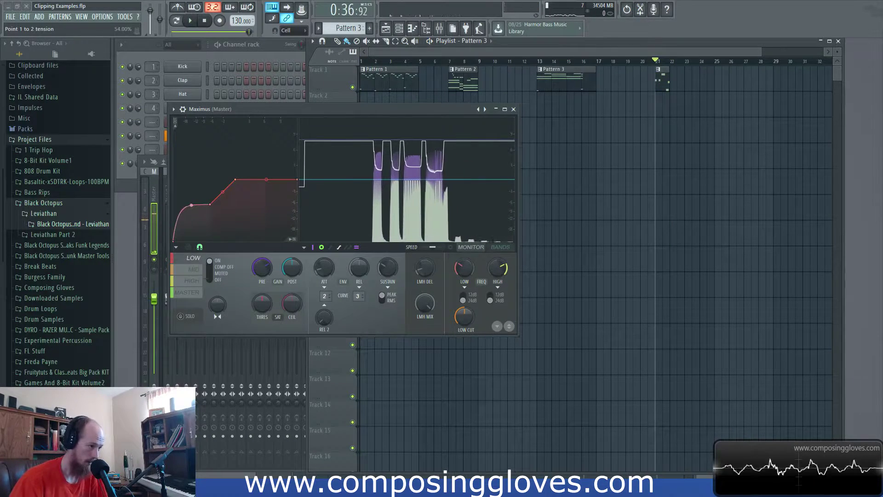
key("space")
key("space")
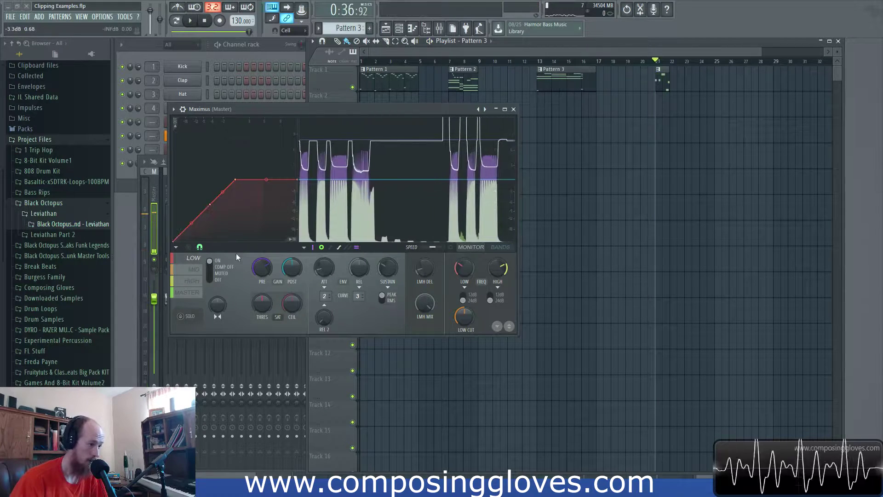
- Lower the low band's pre gain and move the curve's first slope point further down while auditioning the last pattern
key("space")
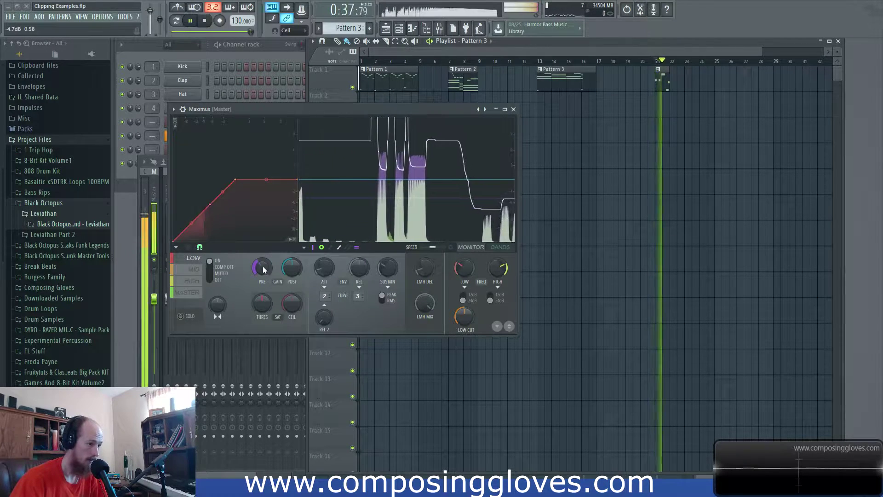
key("space")
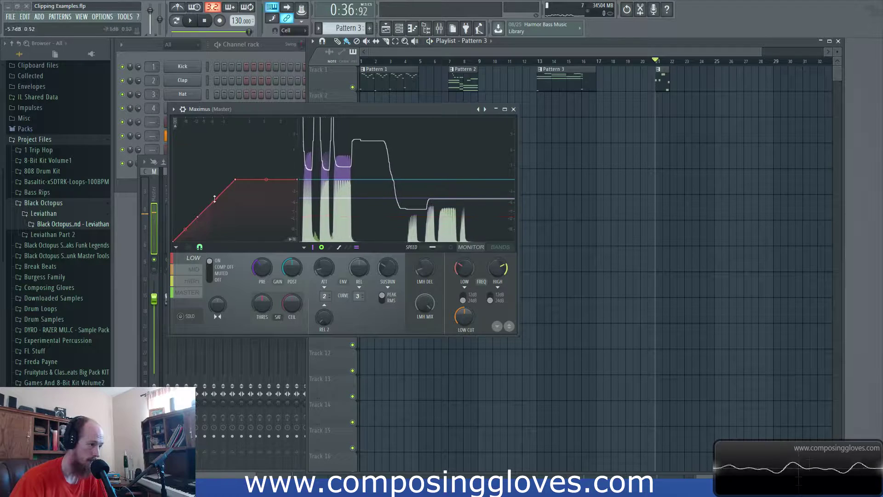
- Bend the low band's upper slope upward, add a point near its quiet end at about -18.2 dB, and play the last pattern clip
key("space")
left_click(195, 271)
key("space")
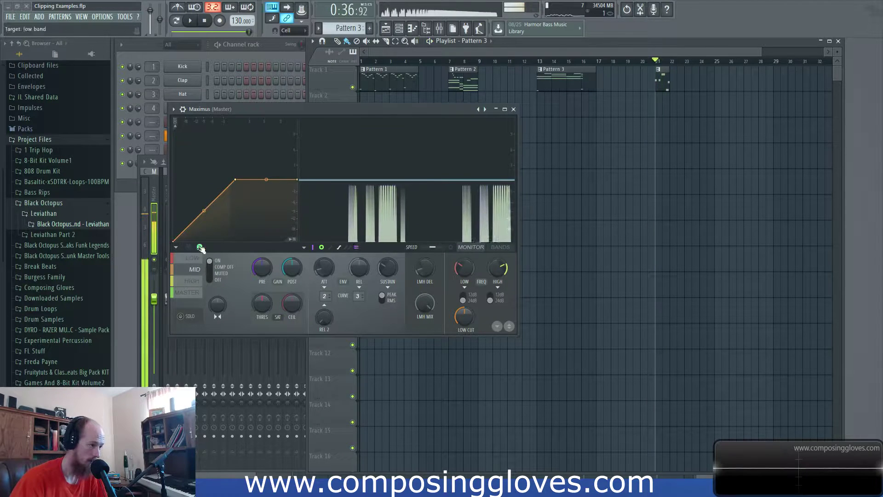
left_click(193, 258)
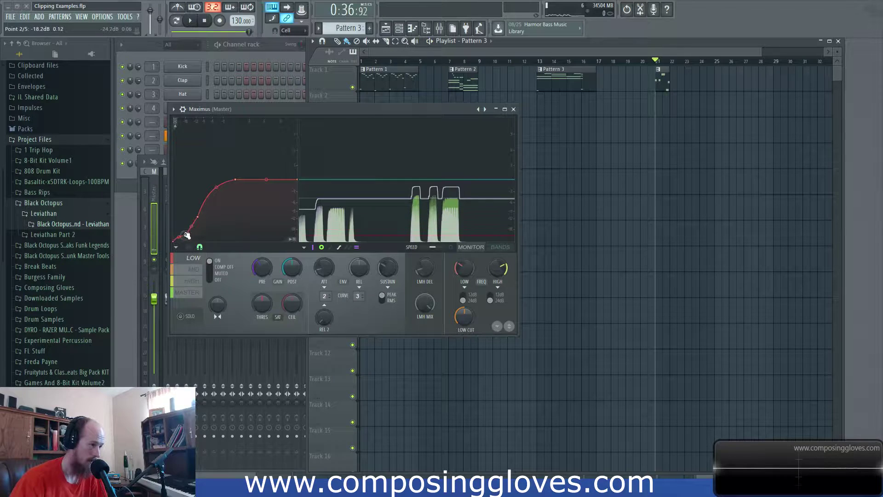
key("space")
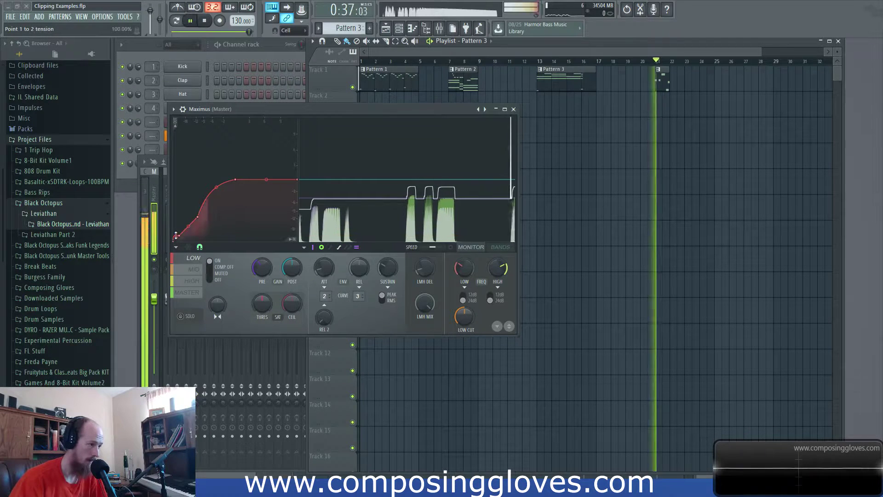
- Try raising the low-band curve's quiet-end point to about 1.4 dB, lower it to about -14.2 dB, and audition the last pattern clip
key("space")
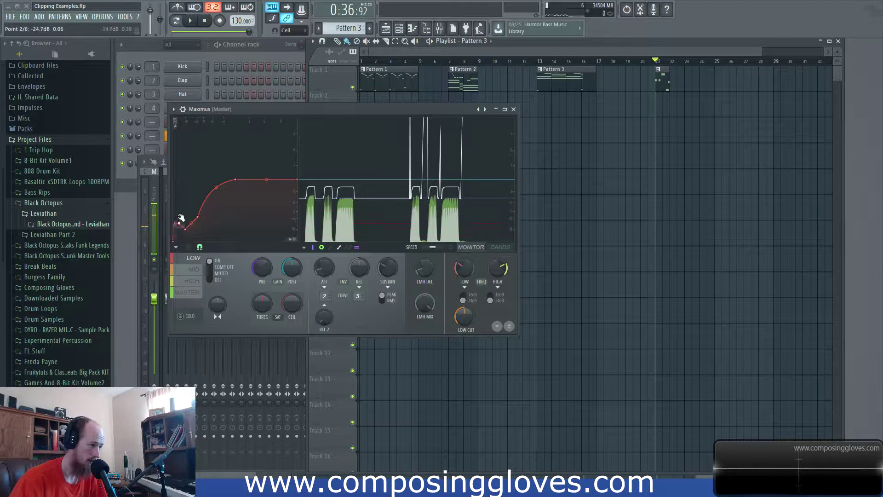
left_click_drag(180, 155, 177, 224)
key("space")
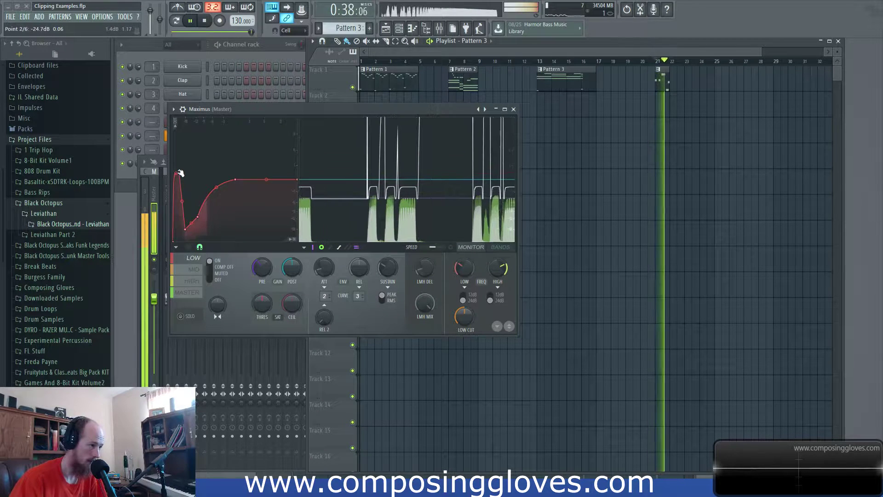
key("space")
key("space")
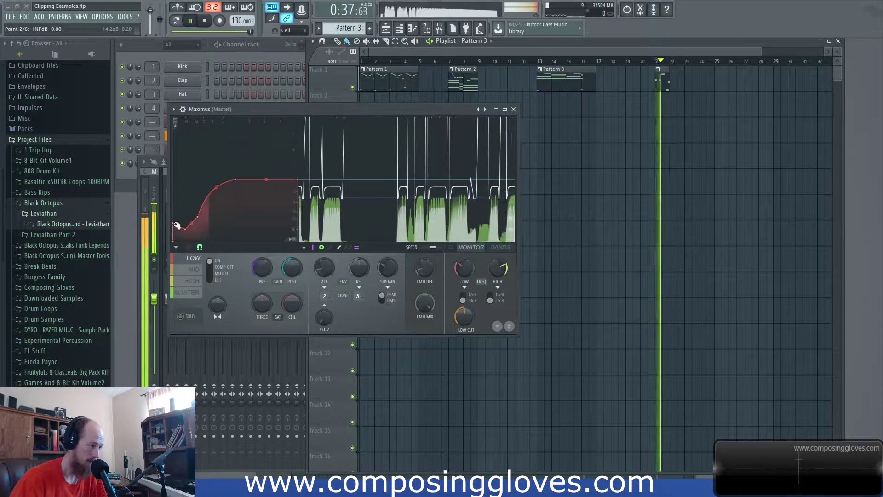
key("space")
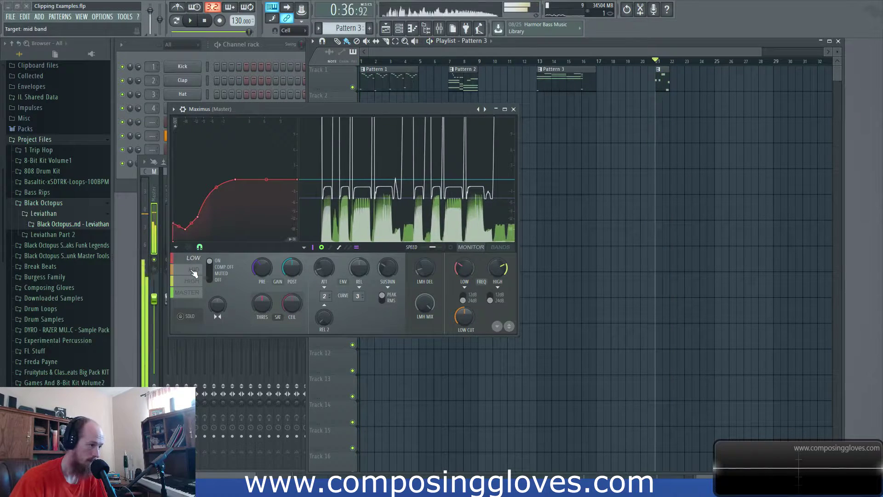
- Shape the mid-band curve with a low point at about -18.2 dB and a sharp peak above the slope while auditioning the last pattern clip
left_click(193, 268)
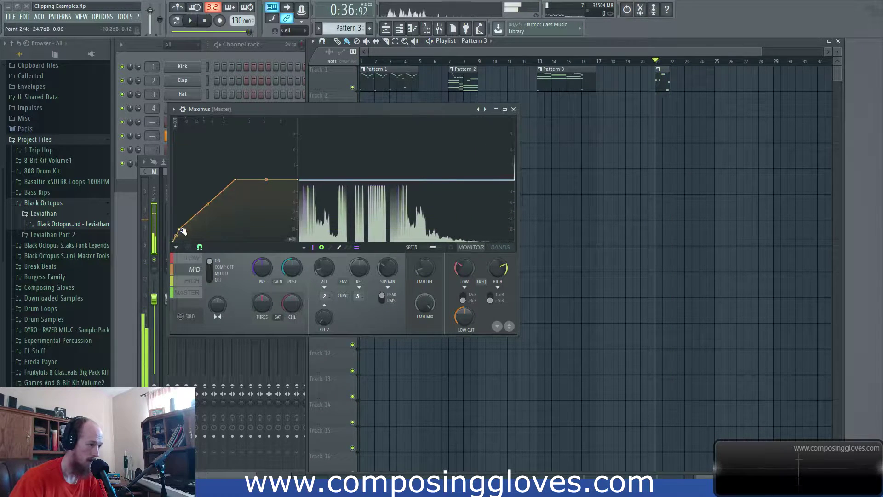
key("space")
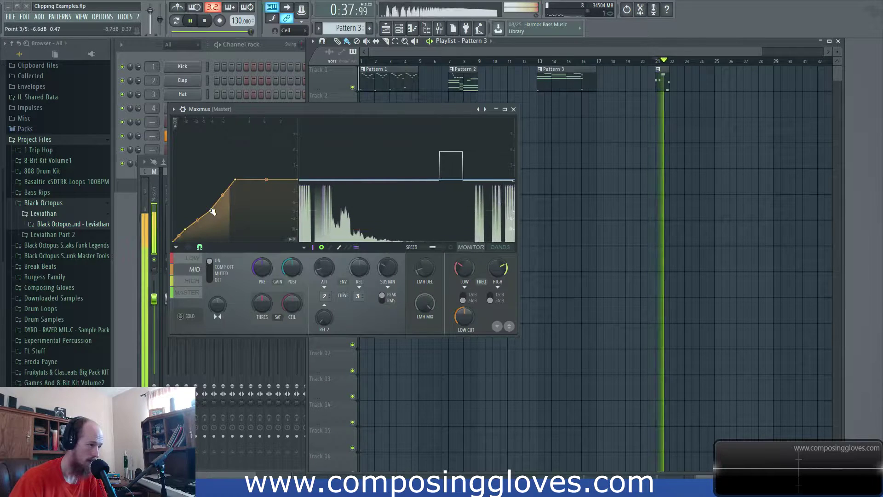
right_click(209, 212)
left_click_drag(209, 212, 192, 162)
key("space")
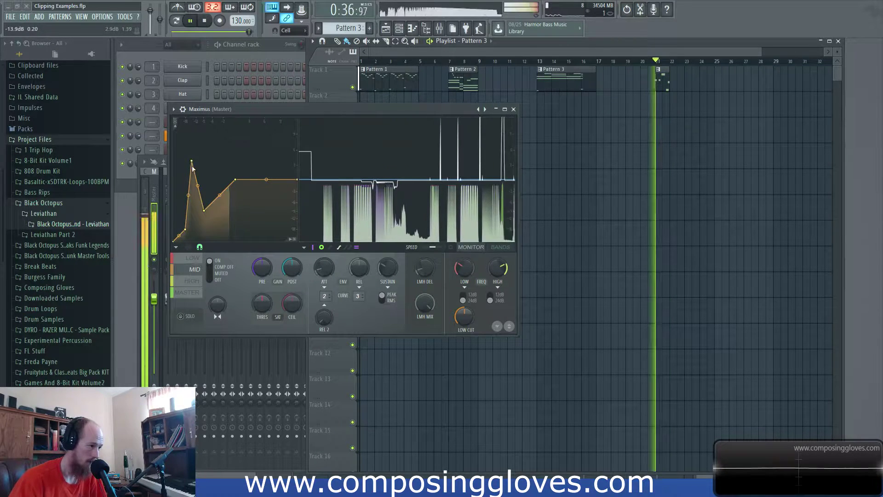
key("space")
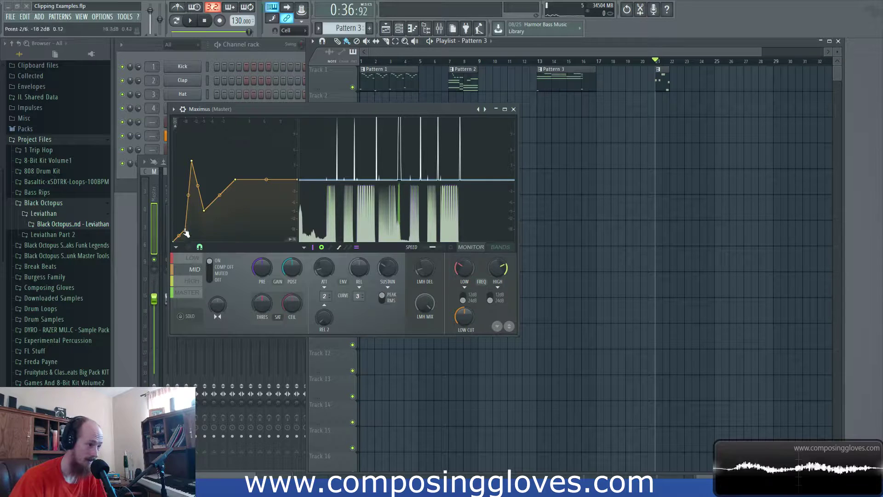
- Raise the mid-band peak further and place the dip point directly beneath it at about -11.2 dB while auditioning the patterns
key("space")
left_click_drag(196, 161, 197, 130)
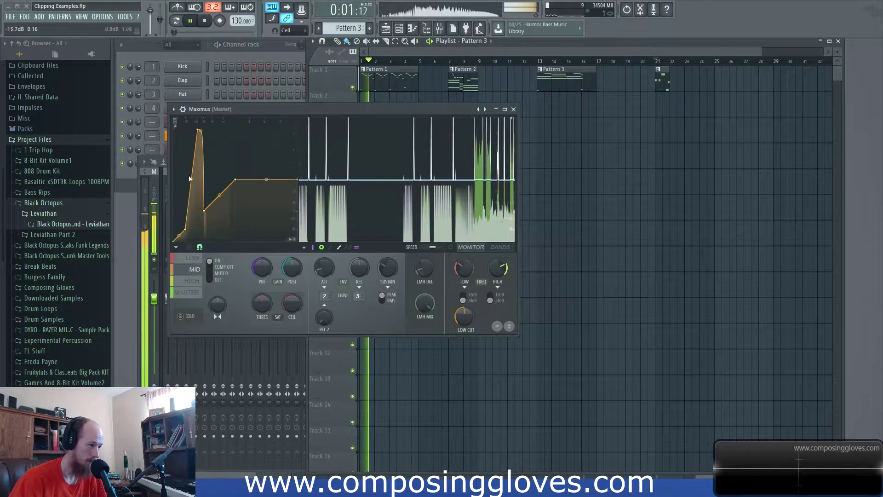
key("space")
left_click_drag(201, 132, 201, 210)
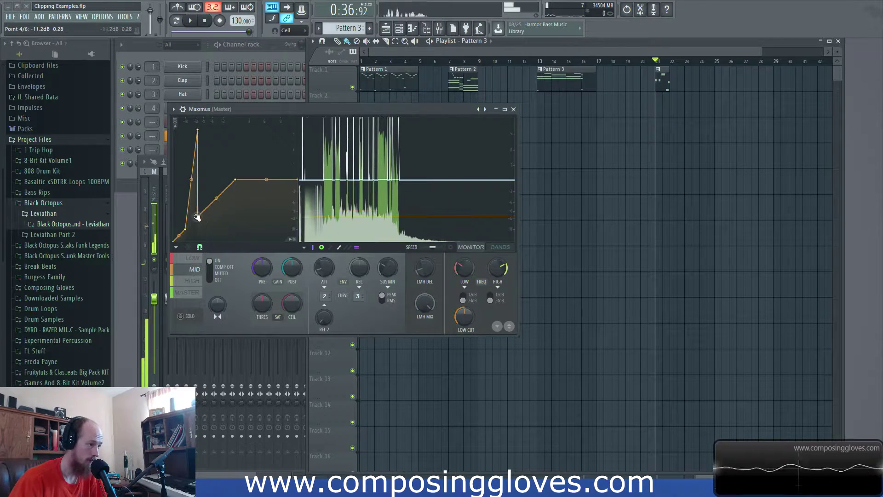
key("space")
left_click_drag(203, 210, 198, 216)
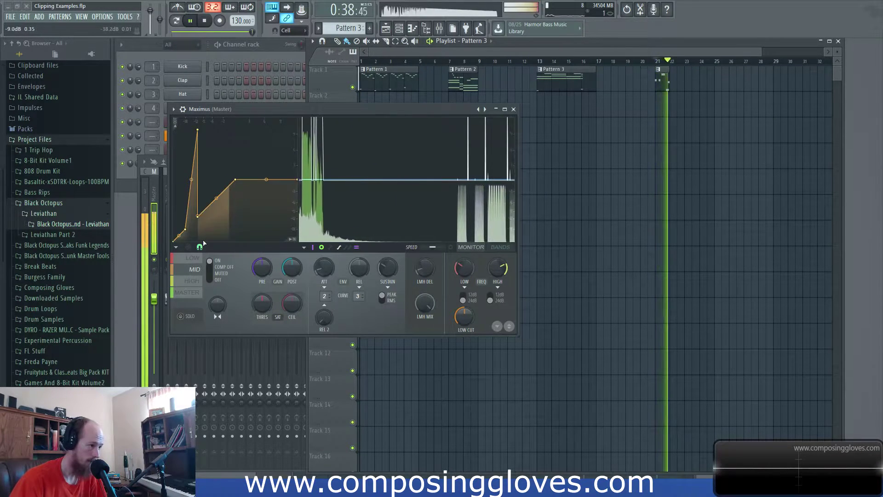
key("space")
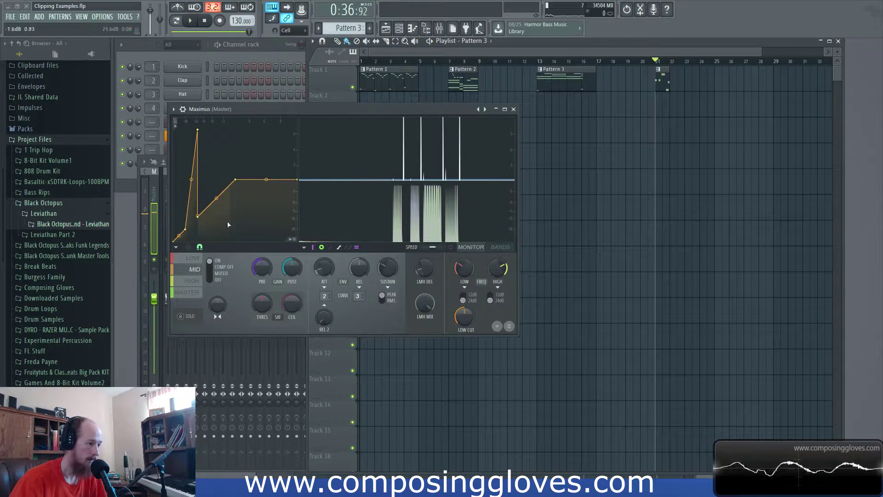
- Delete the mid-band peak point, bend the curve up into a 0 dB plateau, and play the last pattern clip
right_click(198, 129)
left_click(214, 143)
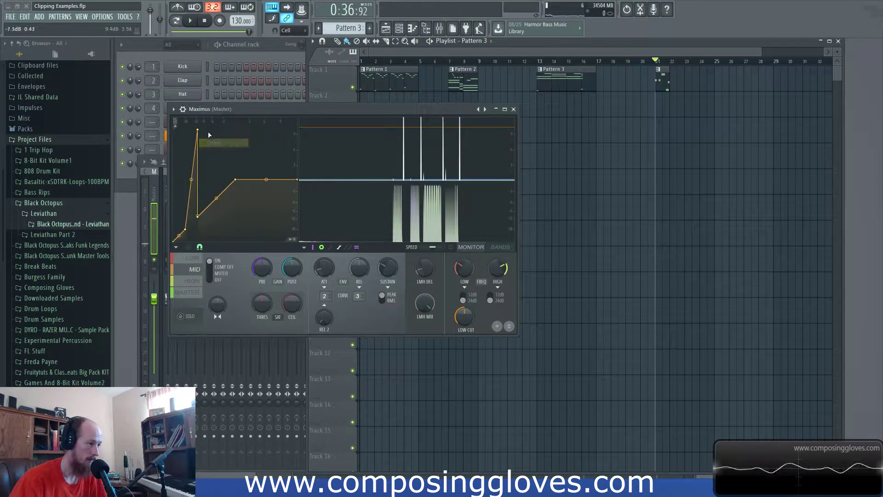
right_click(197, 130)
left_click(213, 143)
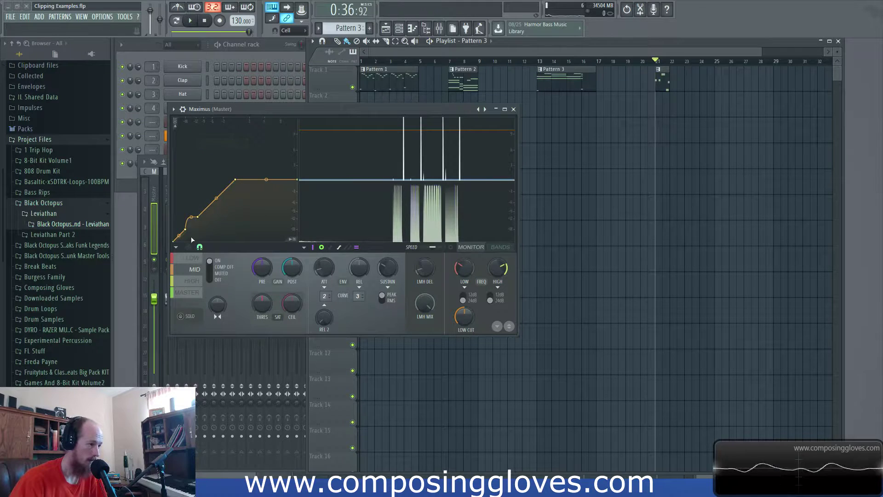
key("space")
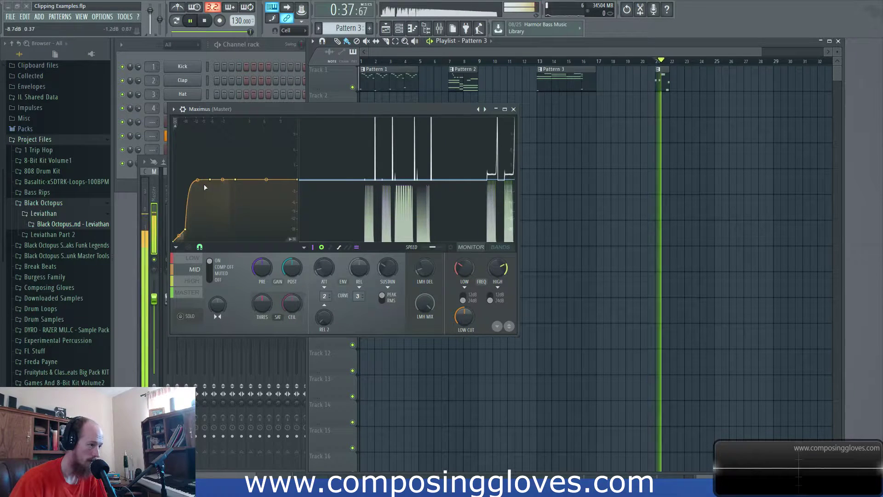
- Move the mid band's low point to about -6.6 dB input near the floor, forming a vertical gate, and audition the patterns
left_click_drag(185, 229, 211, 235)
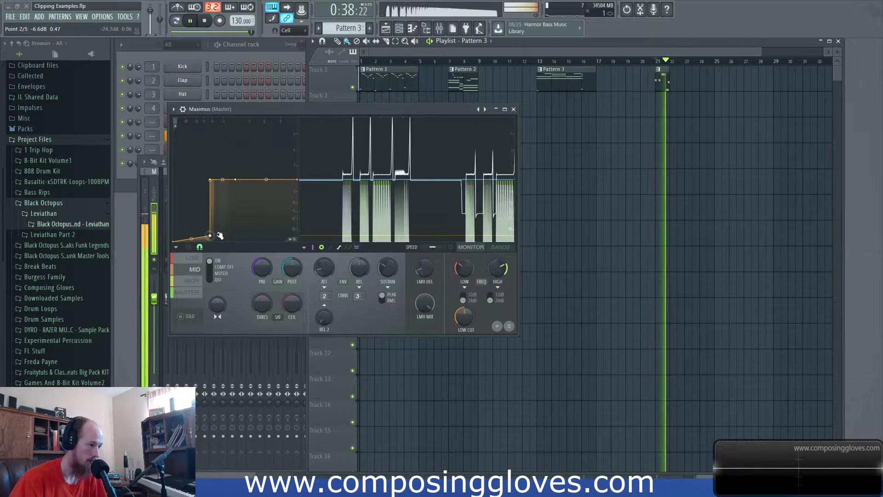
key("space")
key("space")
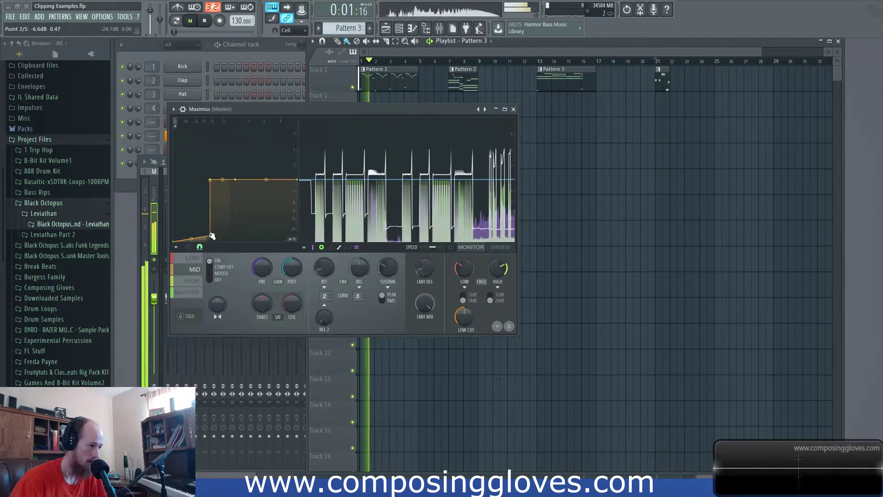
key("space")
- Delete the mid-band gate point, audition the resulting curve, and remove the remaining slope point to restore a straight slope
right_click(211, 236)
left_click(221, 248)
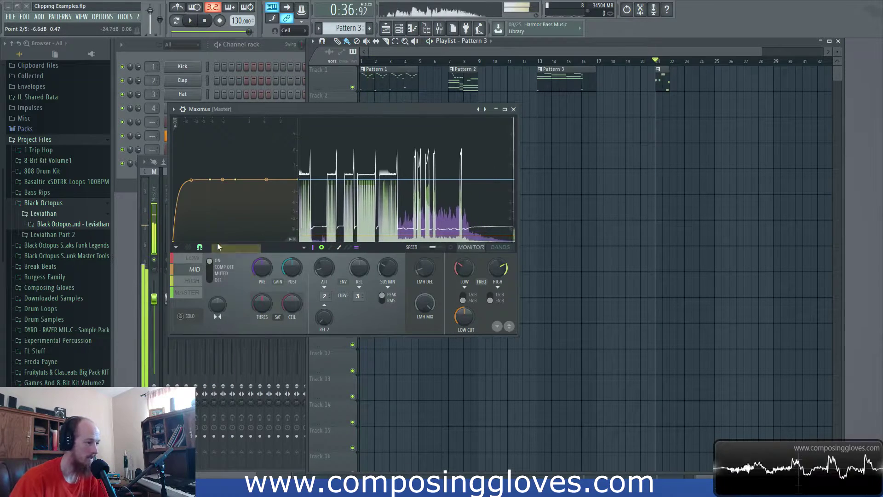
key("space")
key("space")
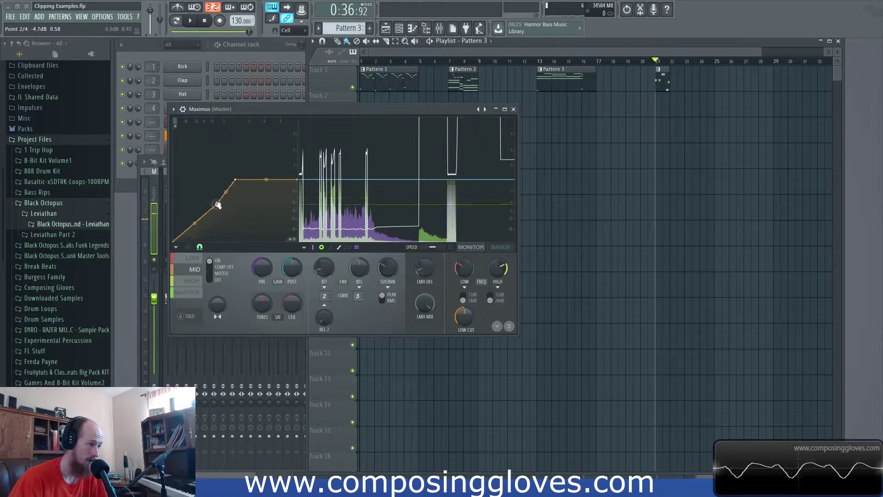
right_click(212, 205)
left_click(223, 218)
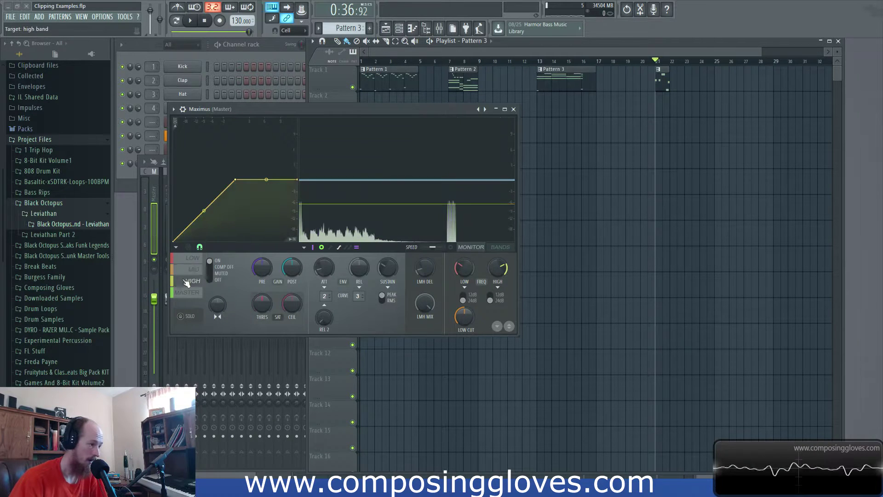
- Bend the high-band curve's first segment upward to about 52.5% tension and audition the last pattern clip
key("space")
left_click_drag(205, 209, 203, 181)
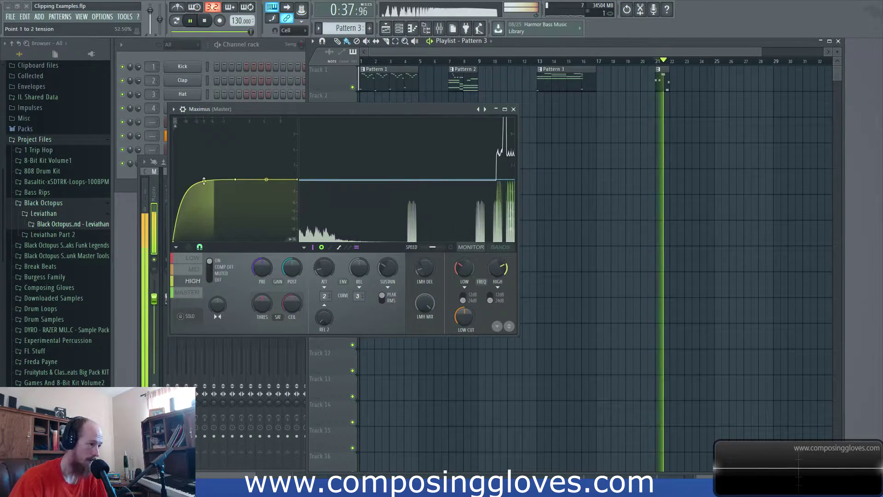
key("space")
- Check the mid and low band curves, and add a point near the high-band curve's quiet end at about -18.2 dB
left_click(192, 269)
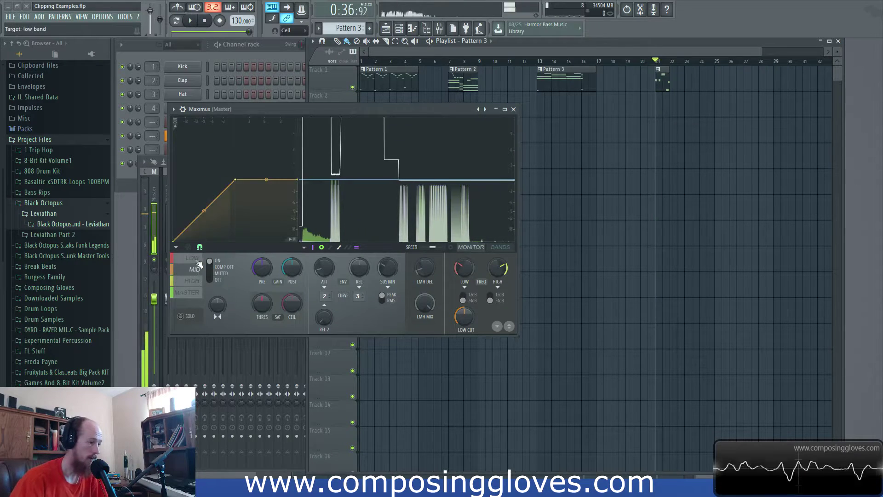
left_click(192, 257)
left_click(192, 281)
left_click_drag(180, 230, 187, 232)
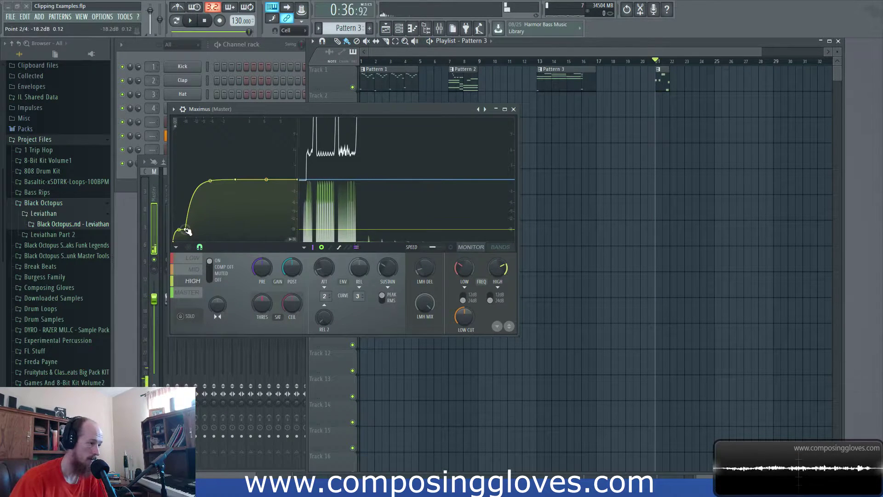
- Straighten the quiet end of the low-band curve with 0% tension on its first segment and audition the last pattern clip
left_click(188, 258)
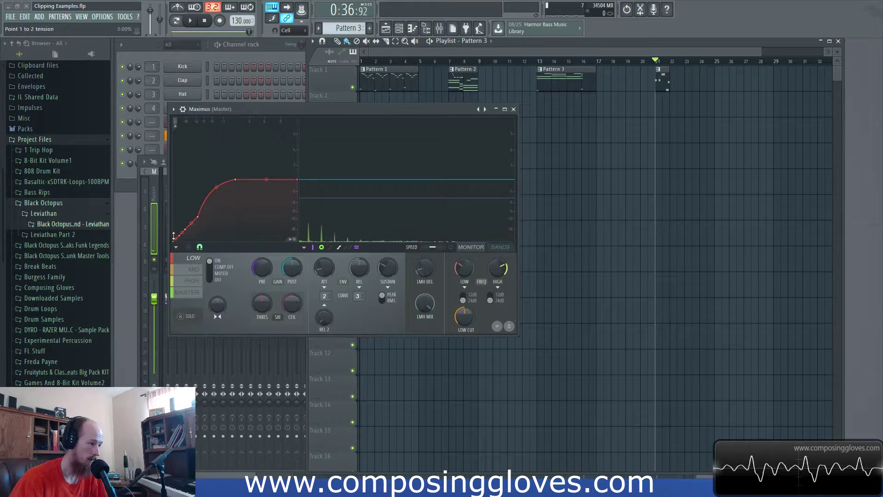
key("space")
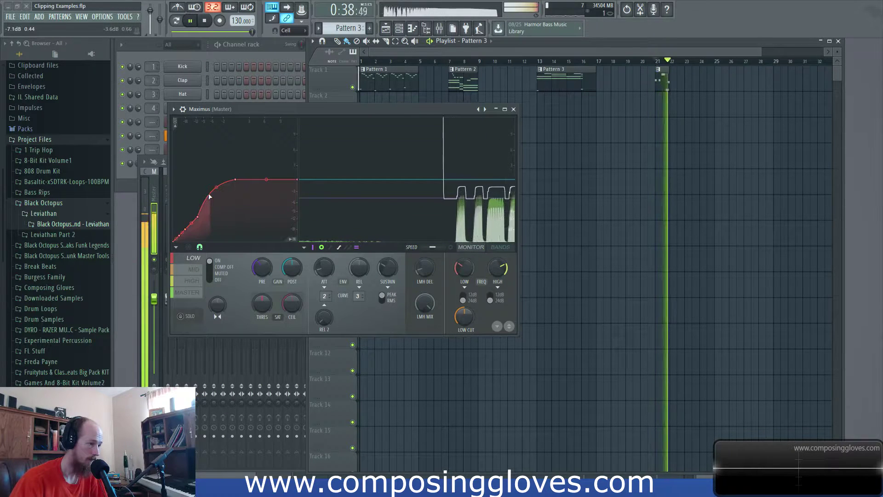
key("space")
- Compare the three band curves and straighten the high-band curve's bent slope up to 0 dB
left_click(188, 281)
left_click(188, 269)
left_click(193, 257)
left_click(189, 280)
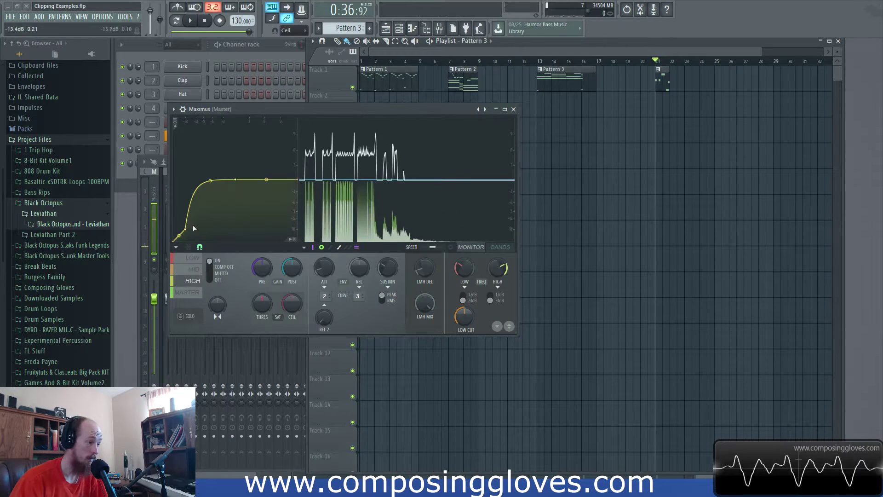
left_click_drag(214, 183, 215, 184)
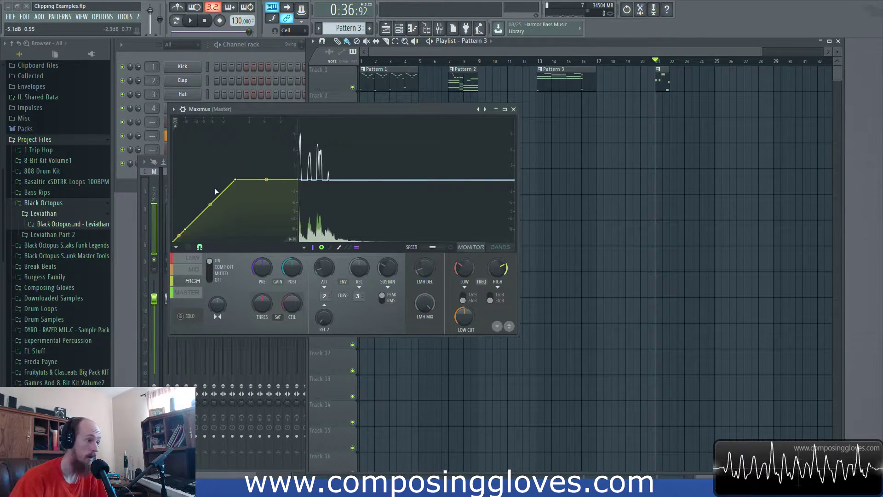